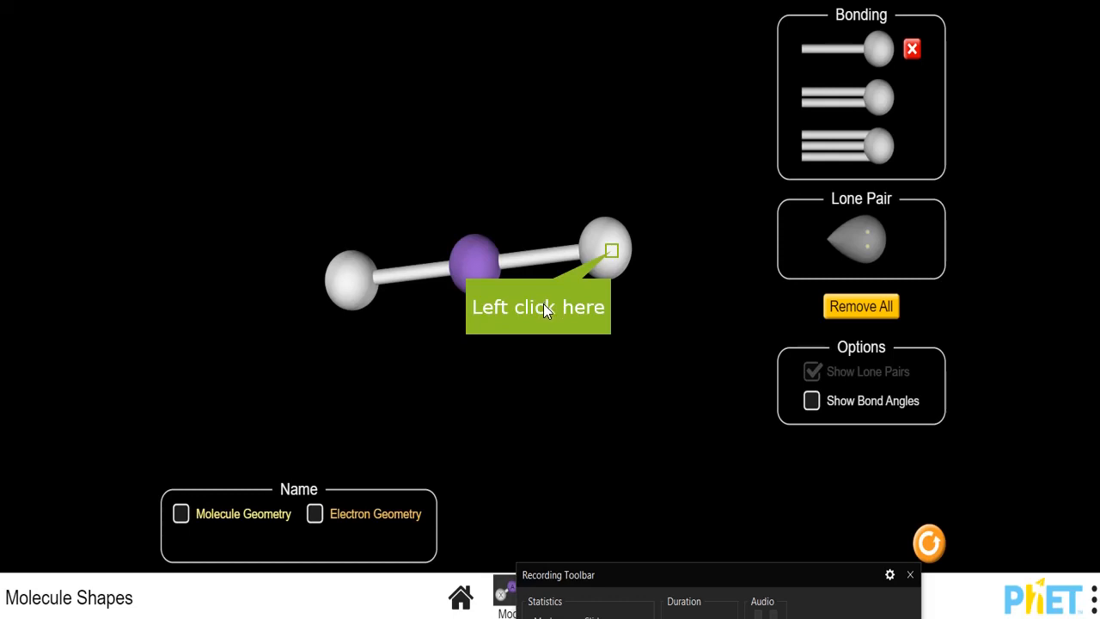
Display the bond angles on the molecule with two single-bonded atoms and inspect the angle between them
drag(611, 251, 9, 261)
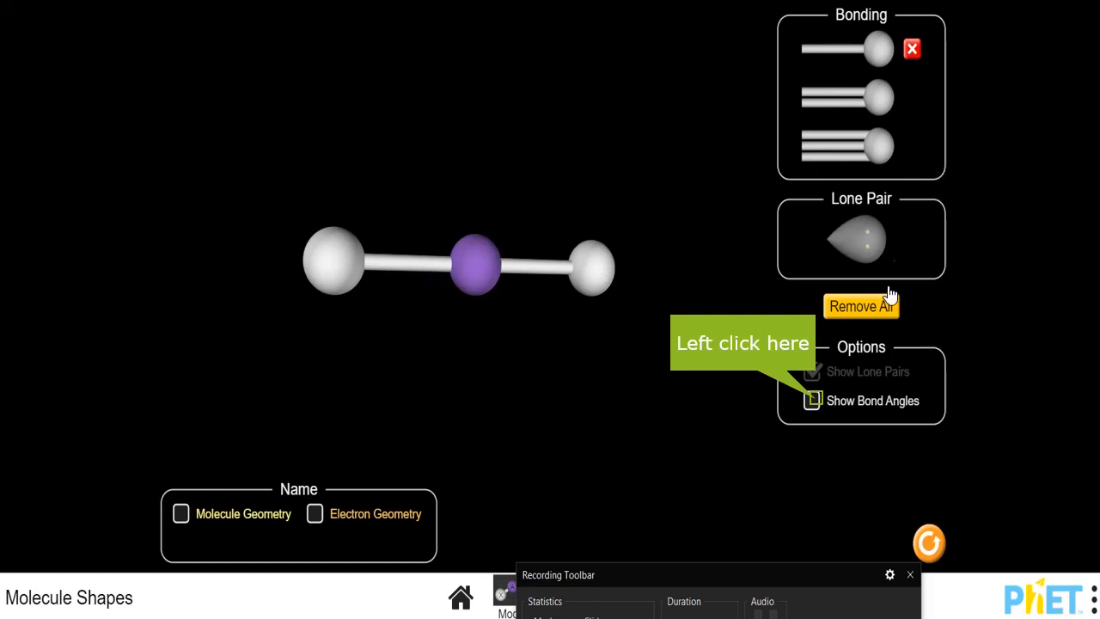
click(813, 400)
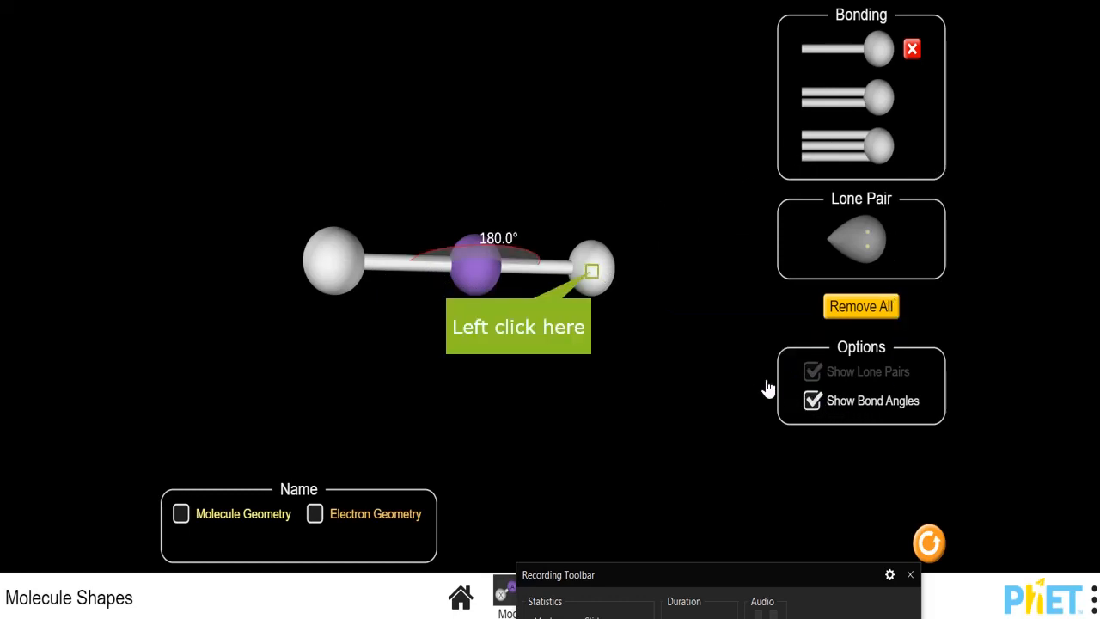
drag(589, 277, 627, 309)
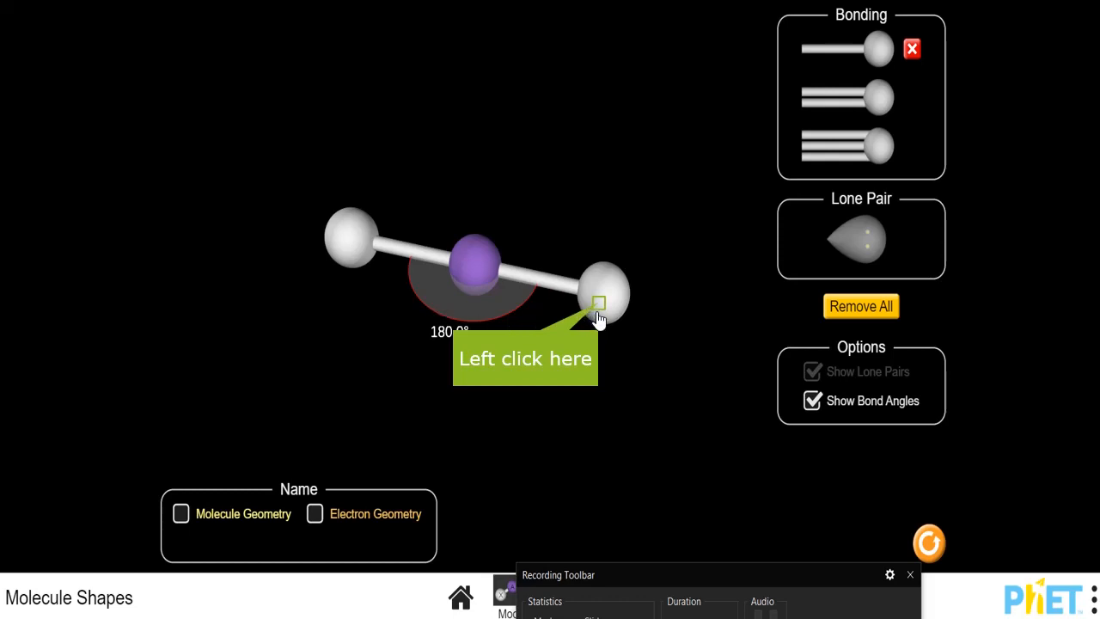
drag(600, 309, 649, 267)
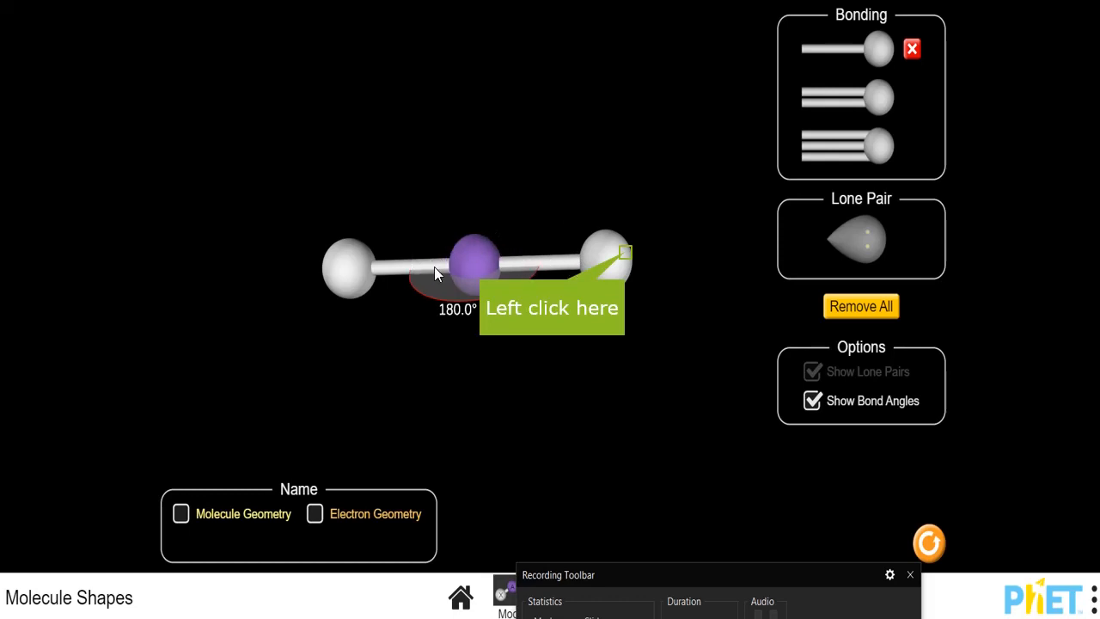
drag(626, 253, 856, 116)
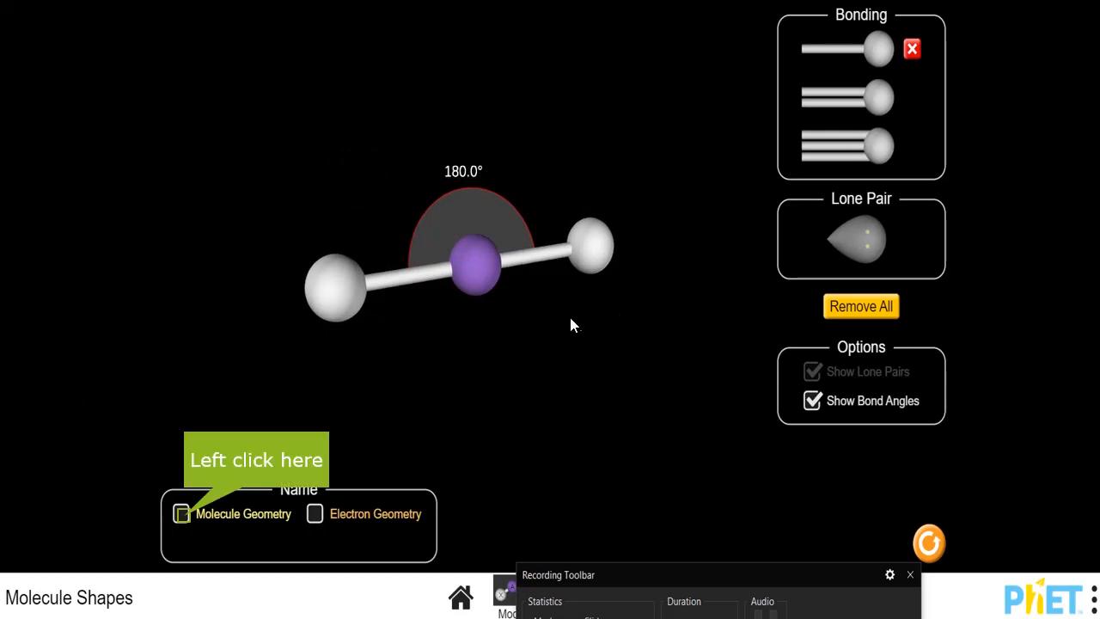
Display both the molecule geometry and electron geometry names for the two-bond molecule
click(183, 515)
click(312, 519)
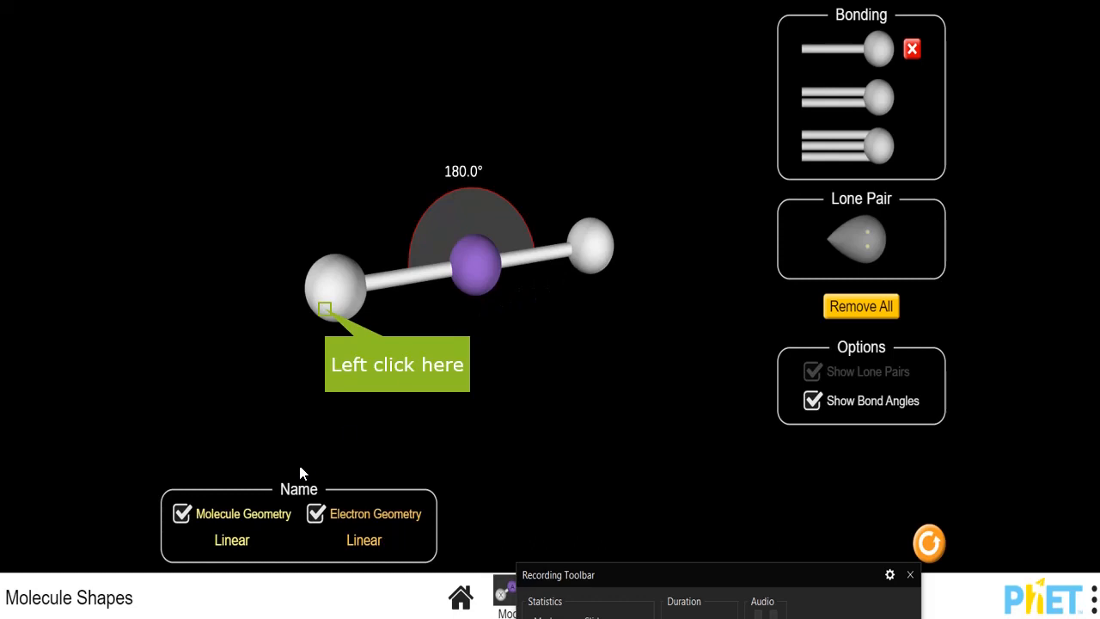
drag(323, 311, 311, 264)
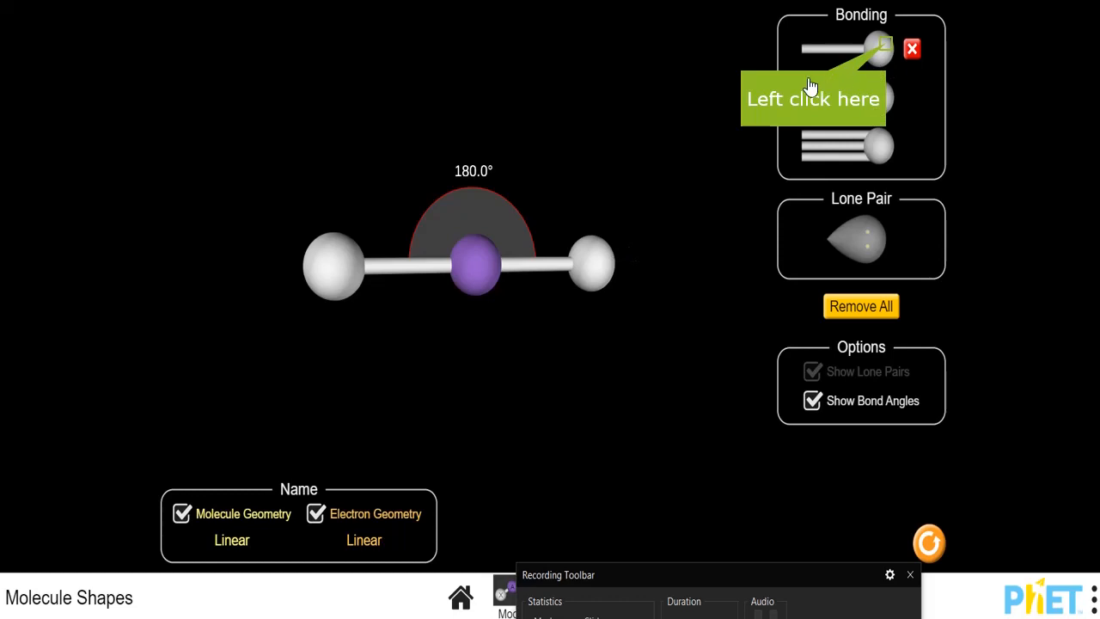
Add a third single-bonded atom to the central atom and inspect the three-bond arrangement
click(880, 47)
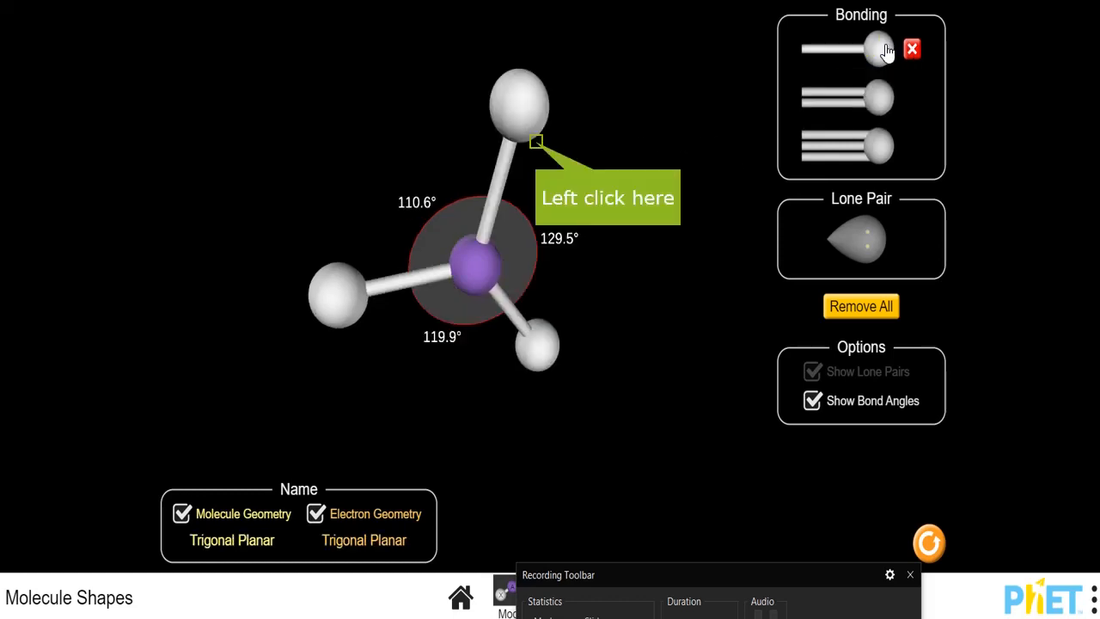
click(533, 146)
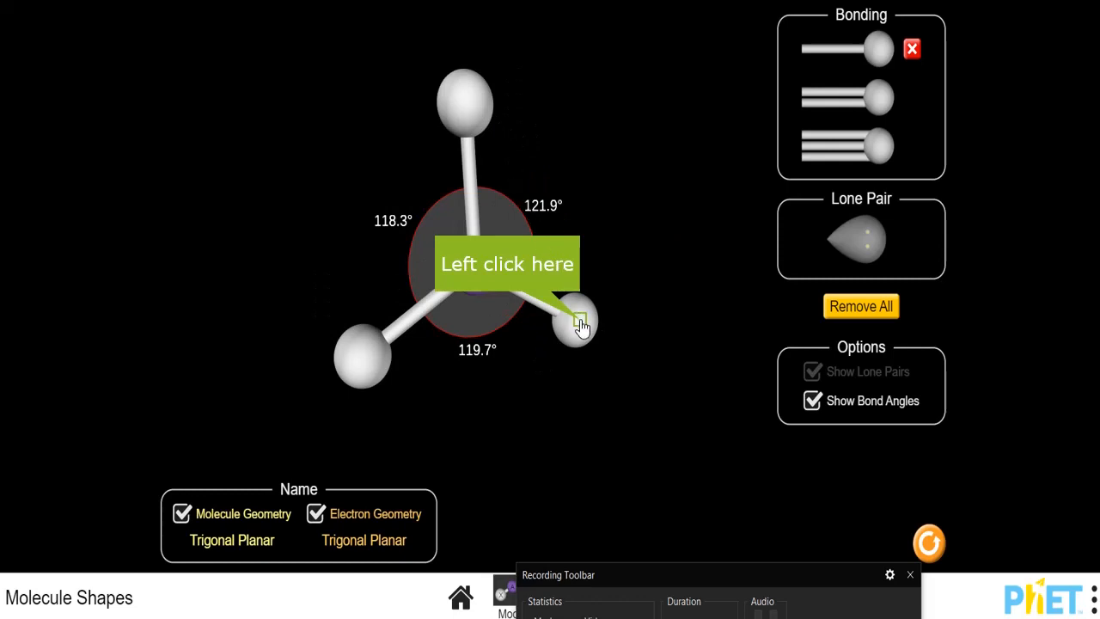
drag(579, 319, 622, 307)
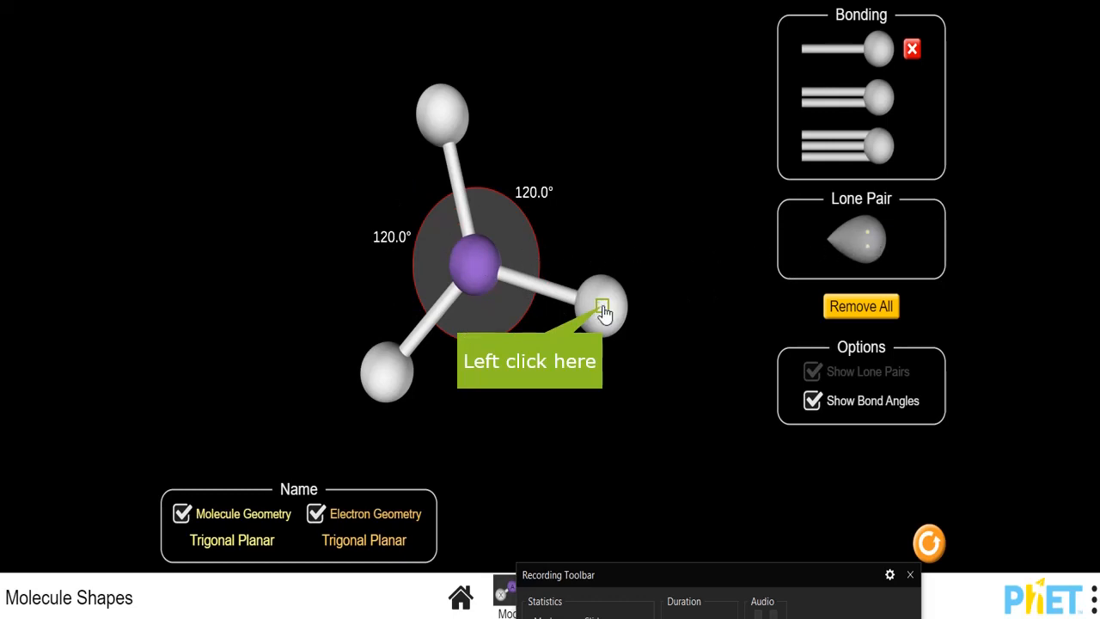
drag(604, 312, 588, 354)
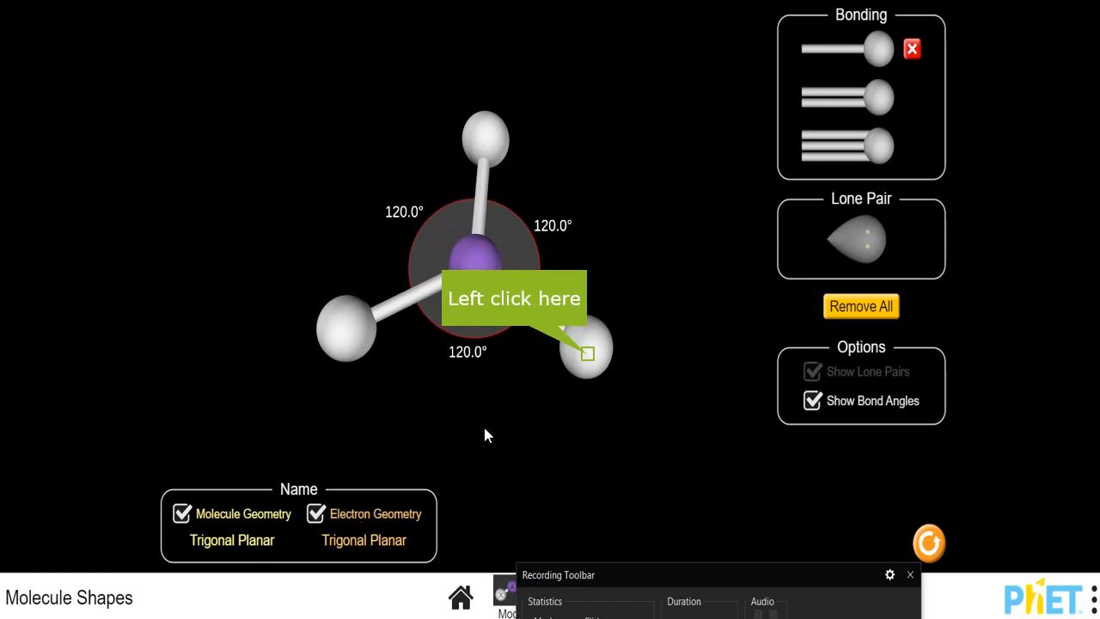
drag(573, 361, 553, 341)
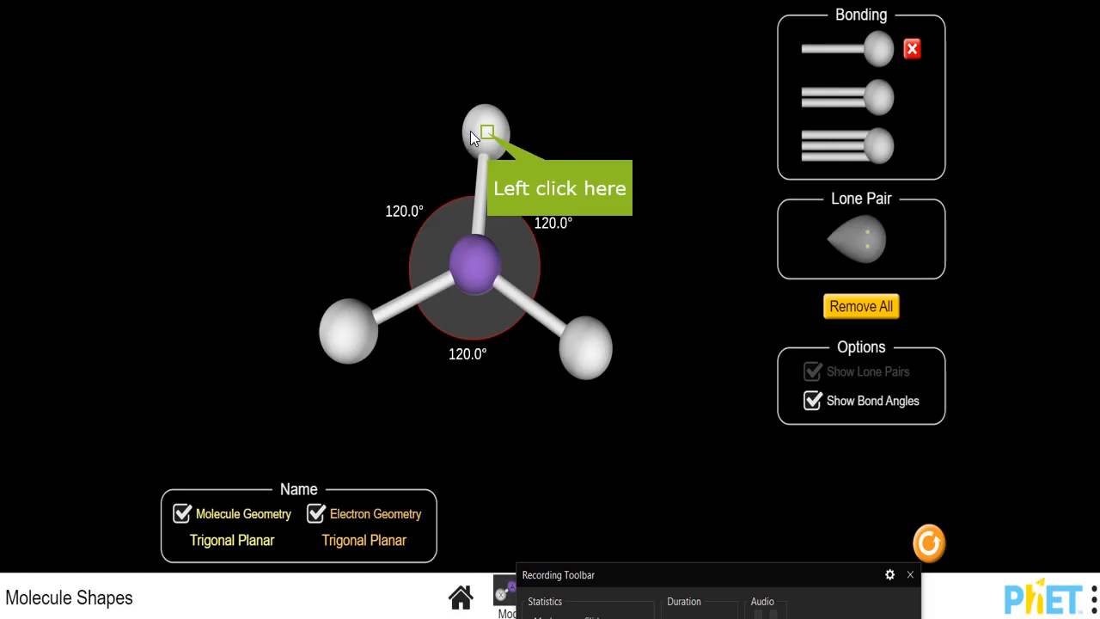
drag(486, 137, 343, 163)
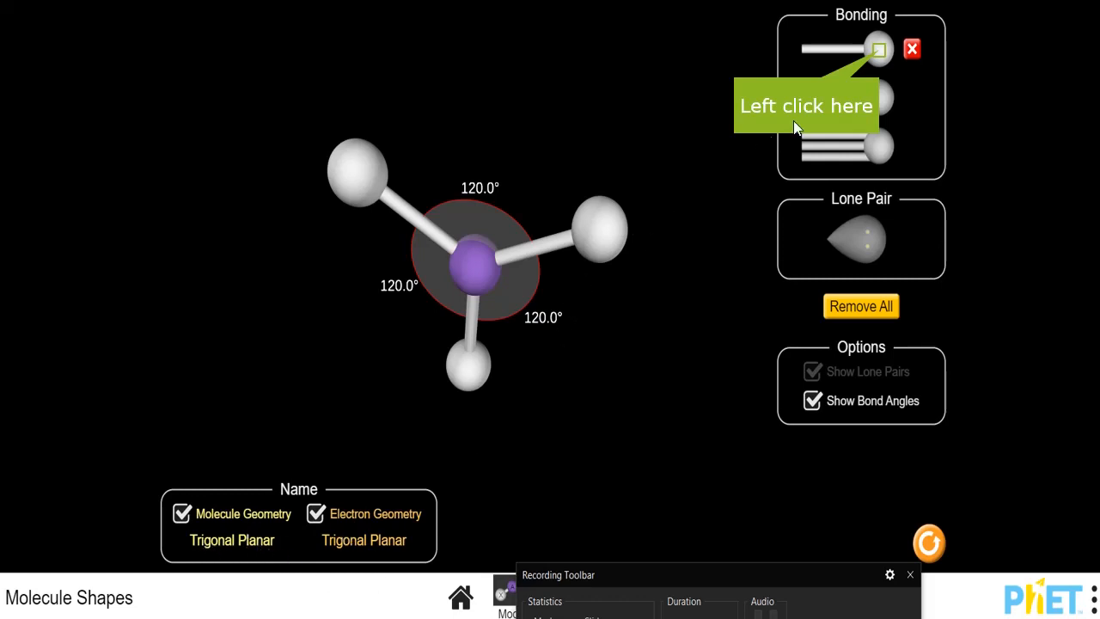
Add a fourth single-bonded atom and orient the molecule with one atom straight up and the other three forming a base
click(873, 55)
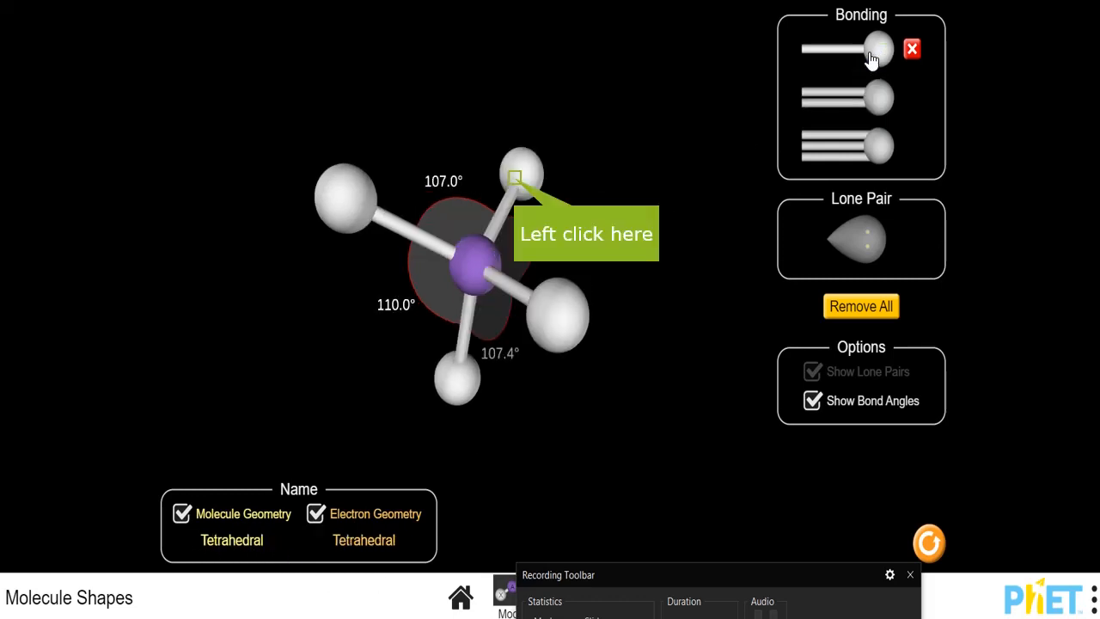
drag(515, 184, 501, 166)
click(502, 155)
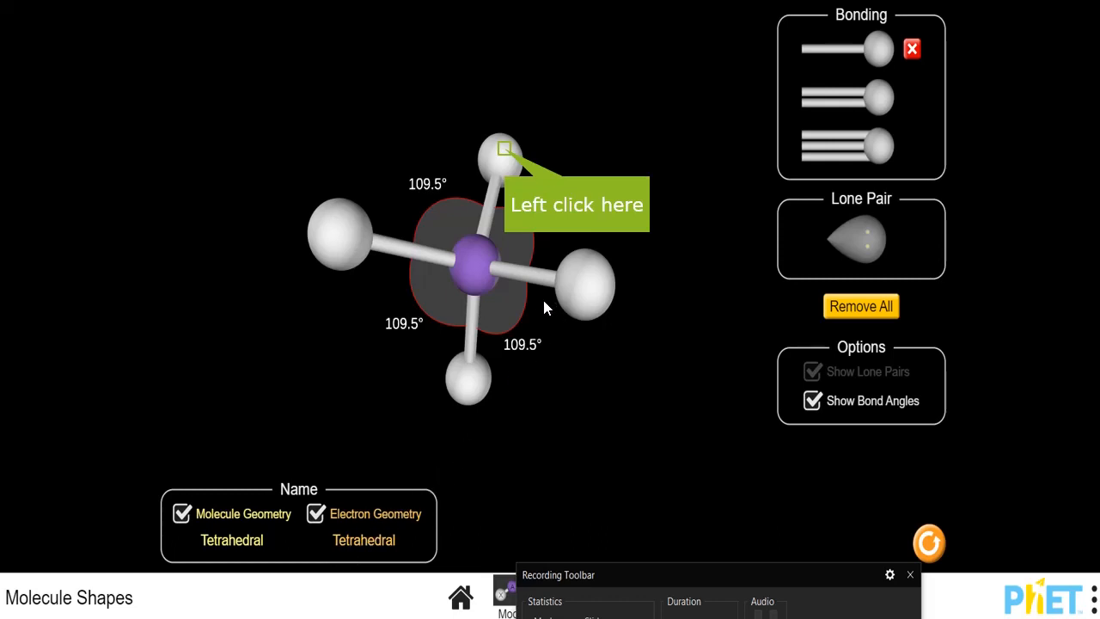
drag(506, 154, 472, 126)
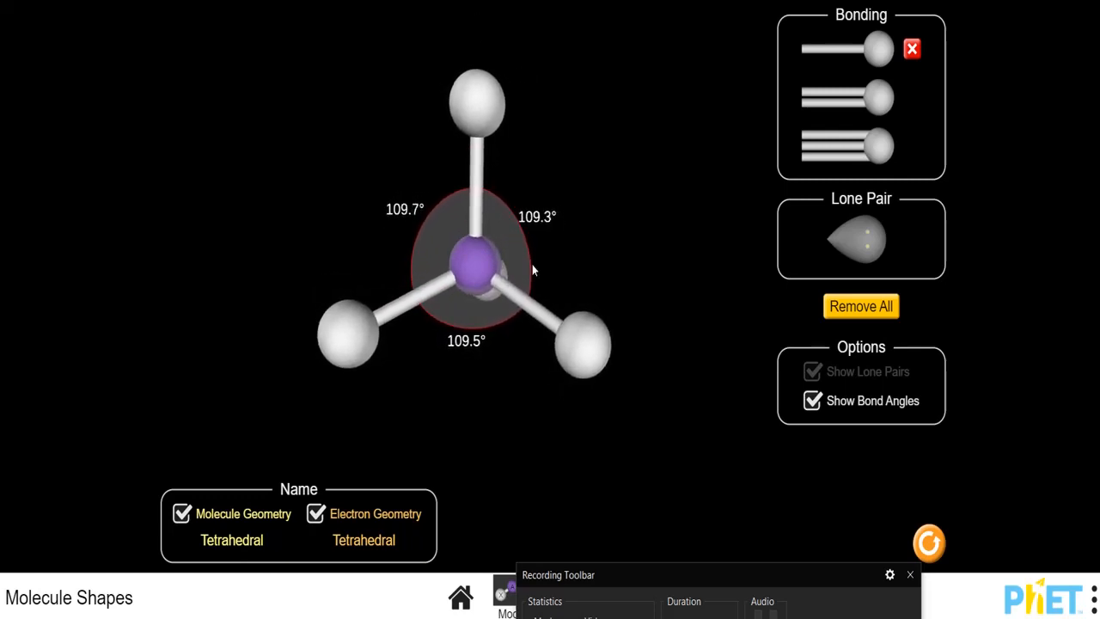
drag(564, 336, 468, 334)
click(554, 325)
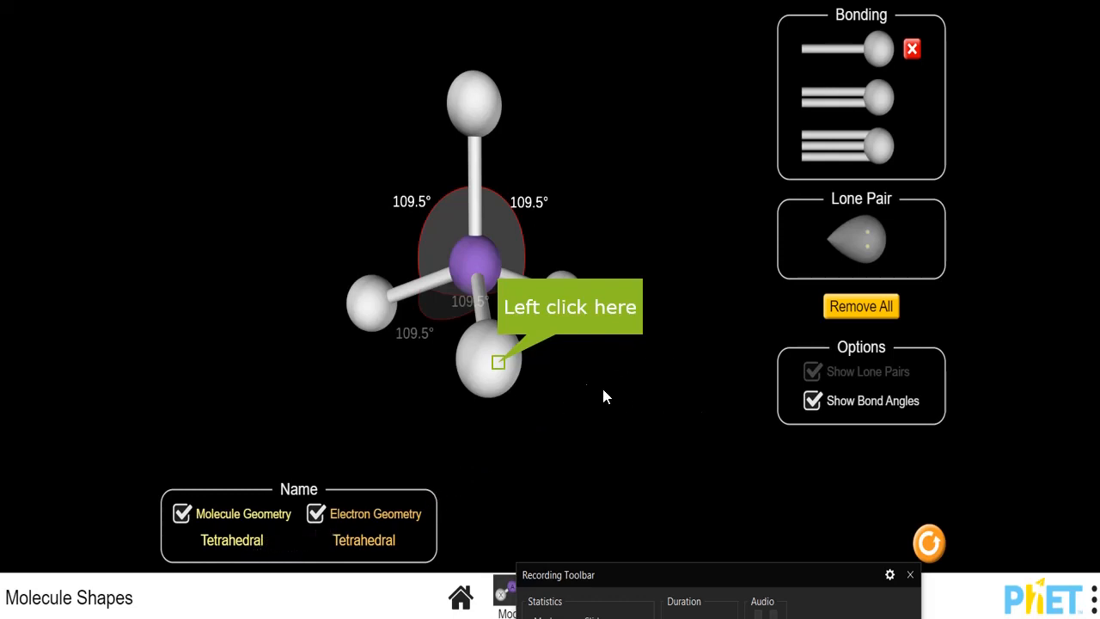
drag(499, 368, 482, 353)
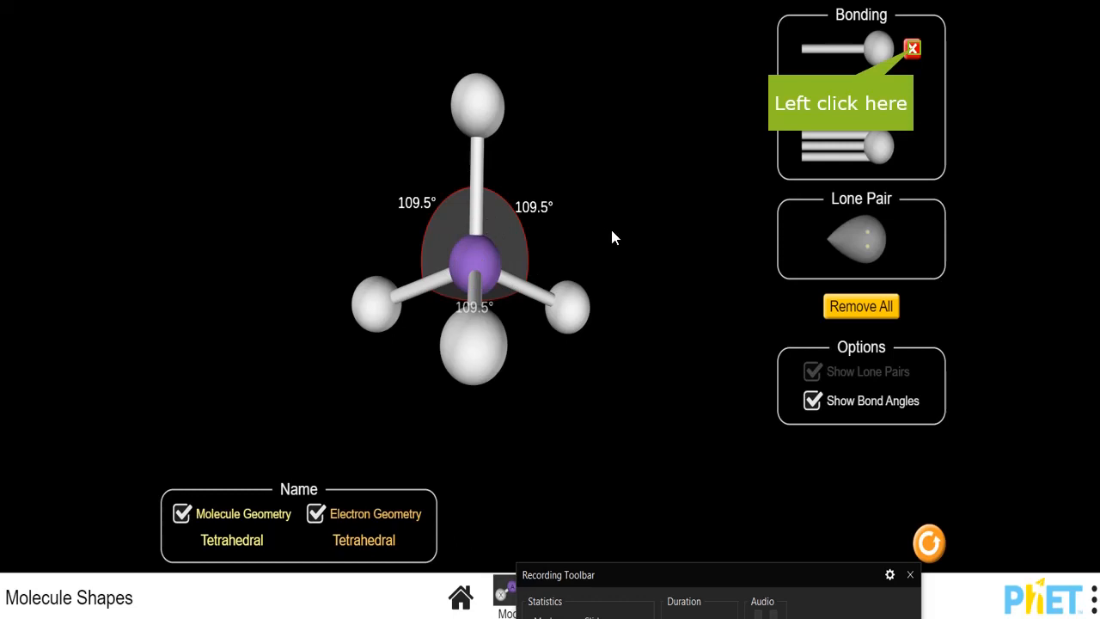
Replace one single-bonded atom with a lone pair and orient the molecule with the lone pair on top
click(912, 48)
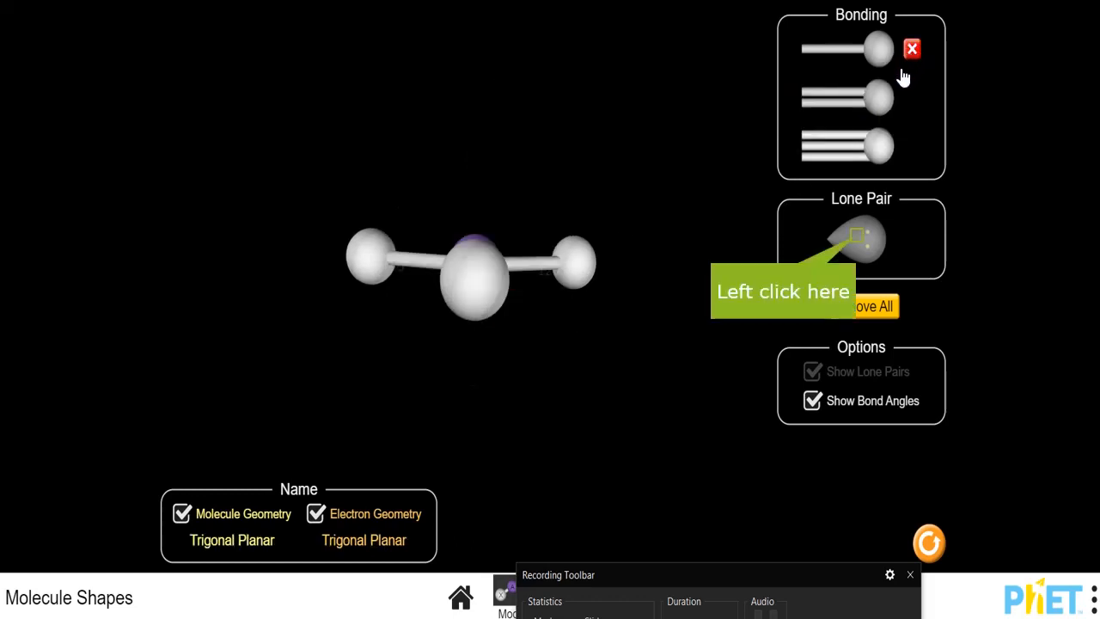
click(857, 234)
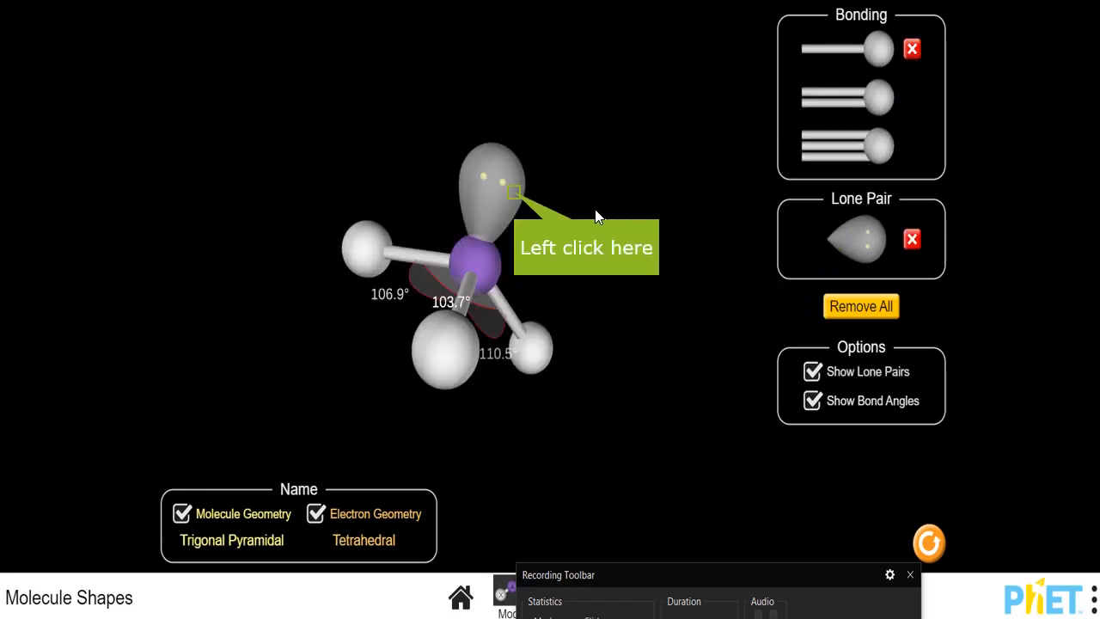
drag(514, 191, 471, 200)
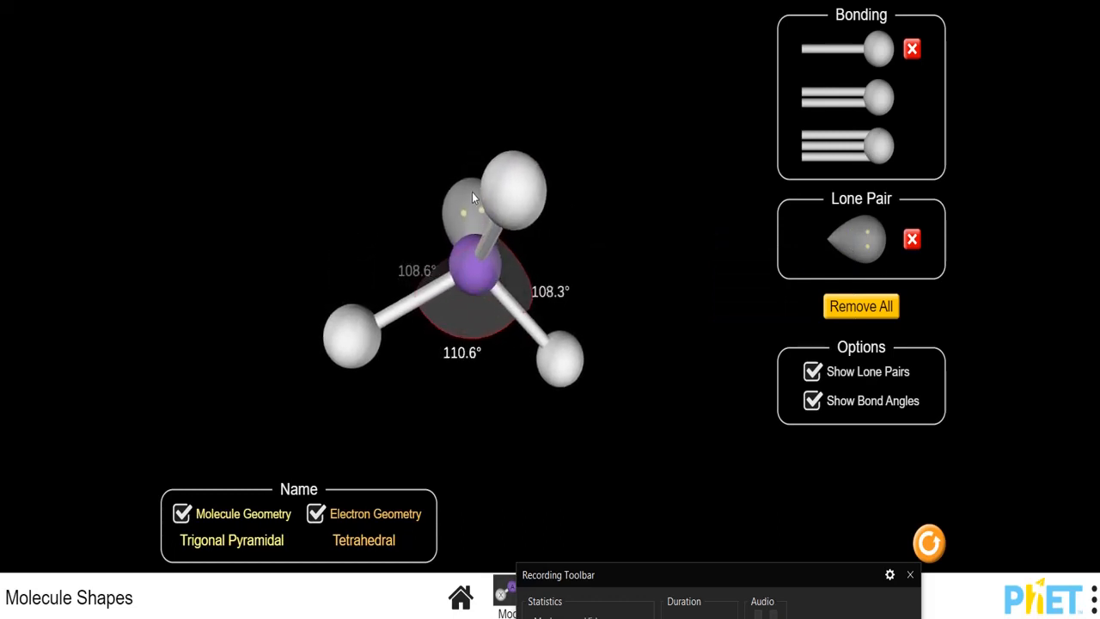
drag(523, 226, 486, 331)
drag(559, 338, 570, 319)
click(482, 330)
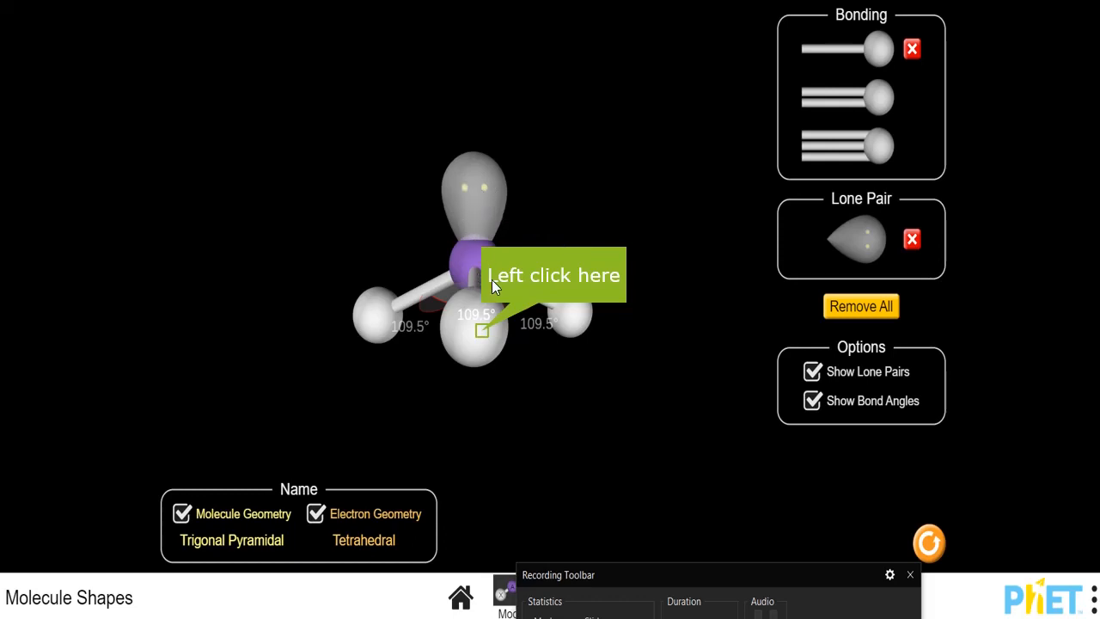
drag(483, 348, 564, 335)
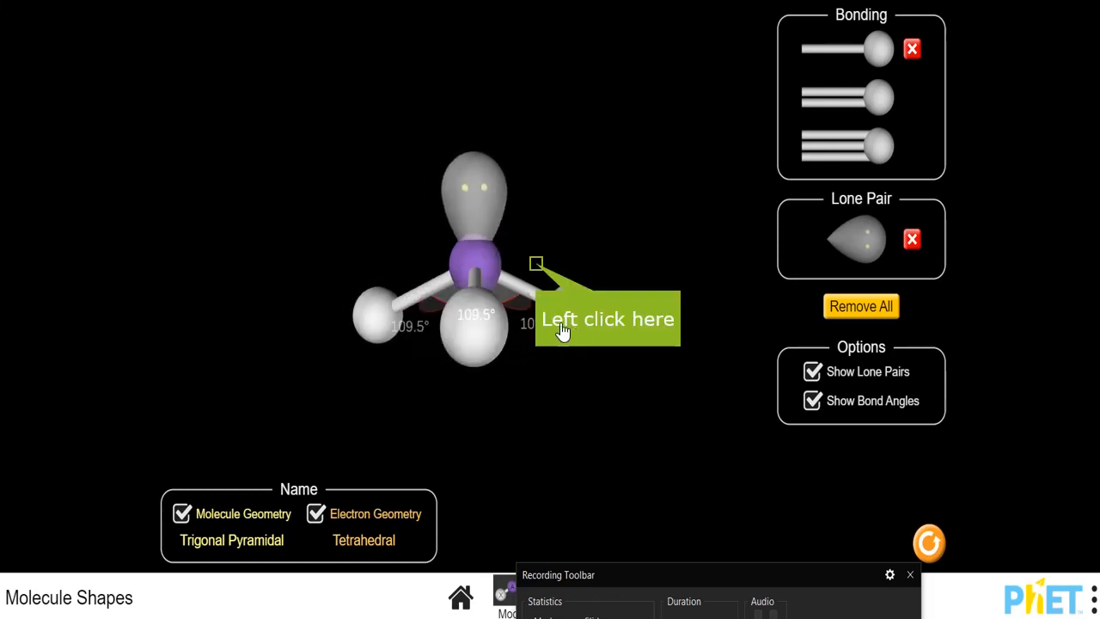
drag(536, 265, 496, 321)
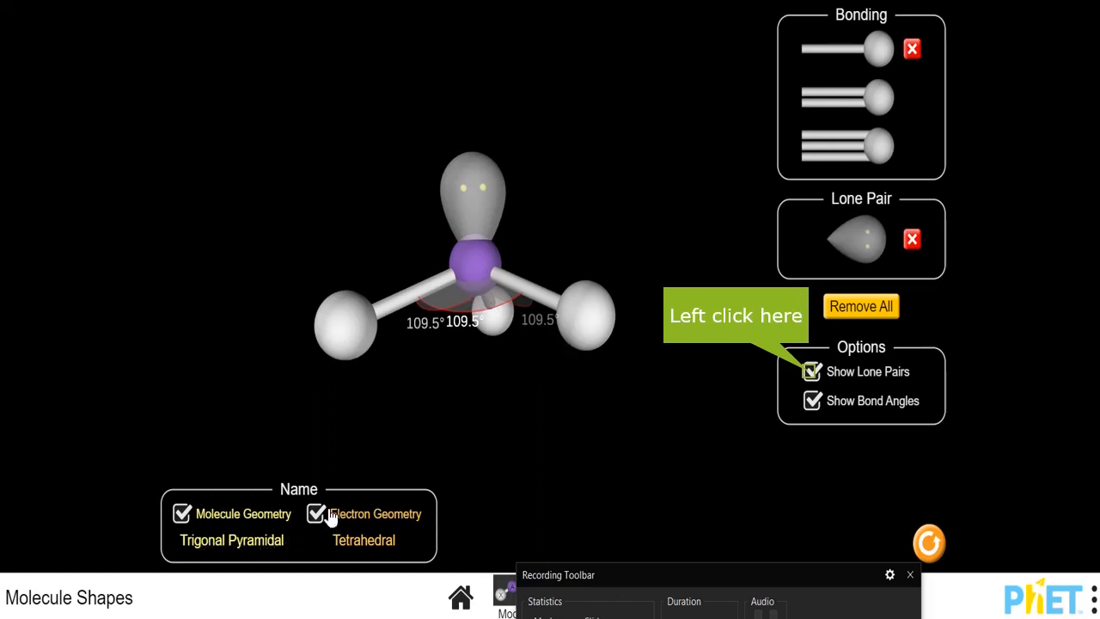
Hide the lone pair to examine the shape formed by the three bonded atoms alone, and show it again
click(811, 371)
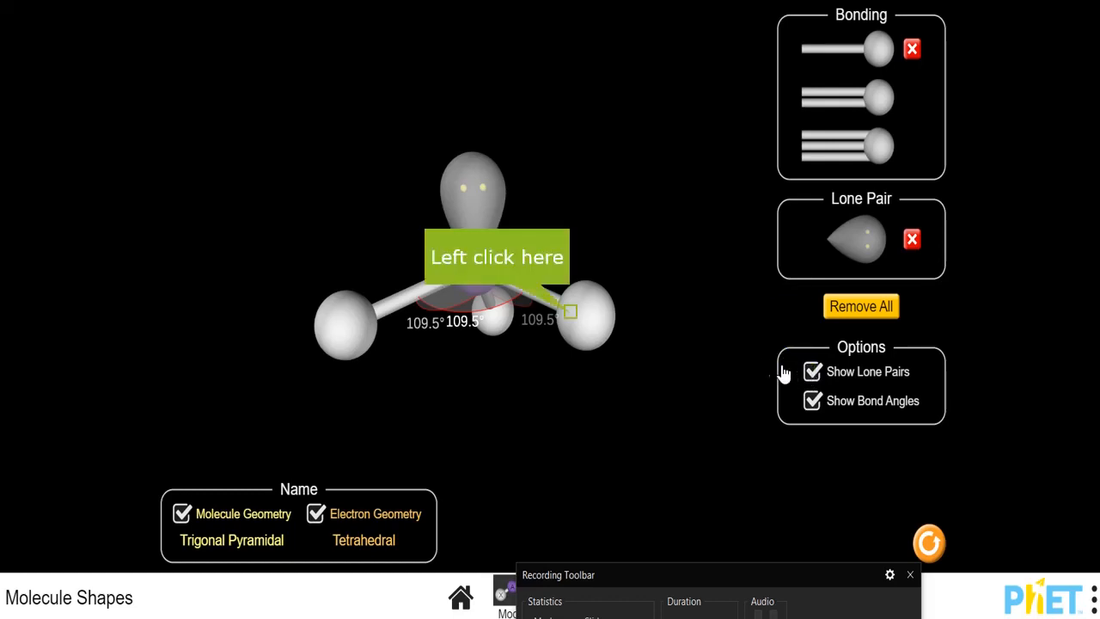
mouse_move(567, 317)
mouse_down()
mouse_move(536, 314)
mouse_move(581, 319)
mouse_up()
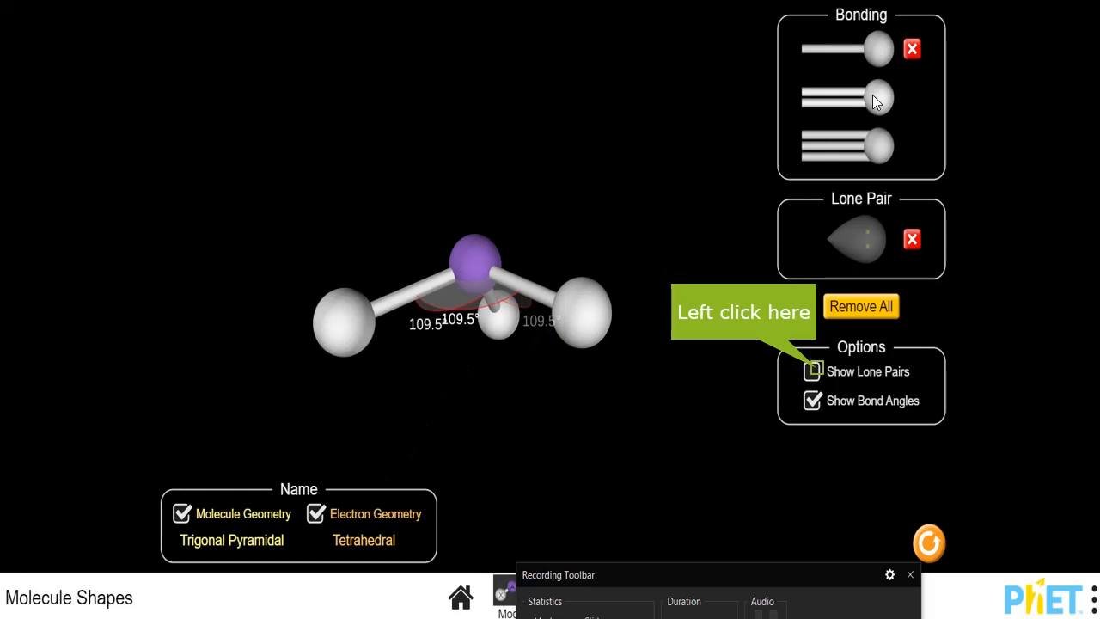
click(815, 371)
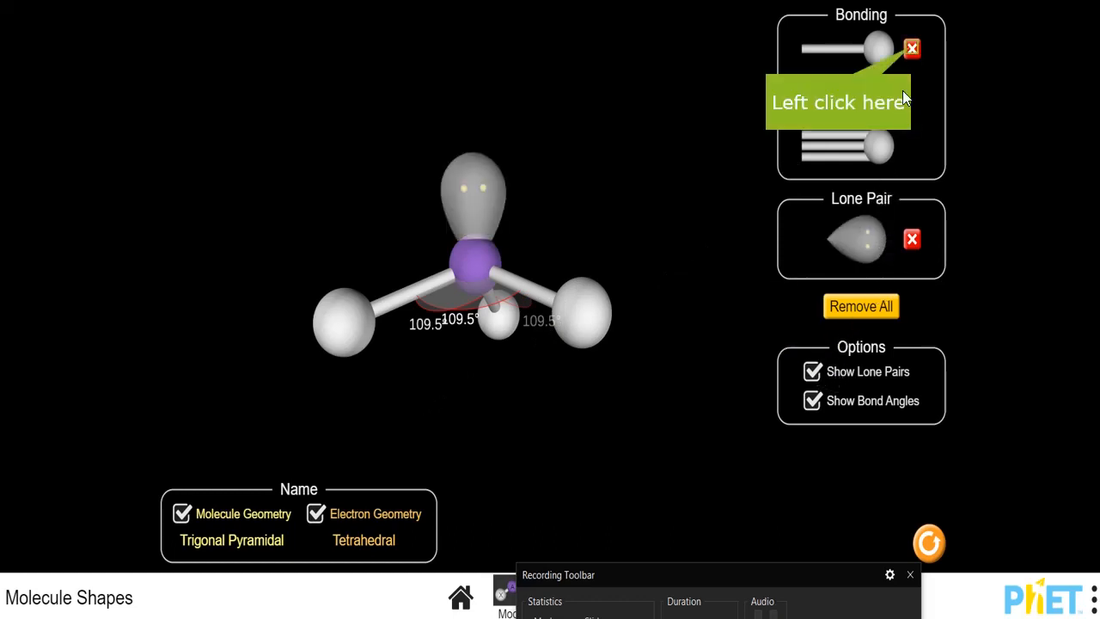
Replace another single-bonded atom with a second lone pair and turn the two remaining atoms below the central atom
click(911, 49)
click(857, 239)
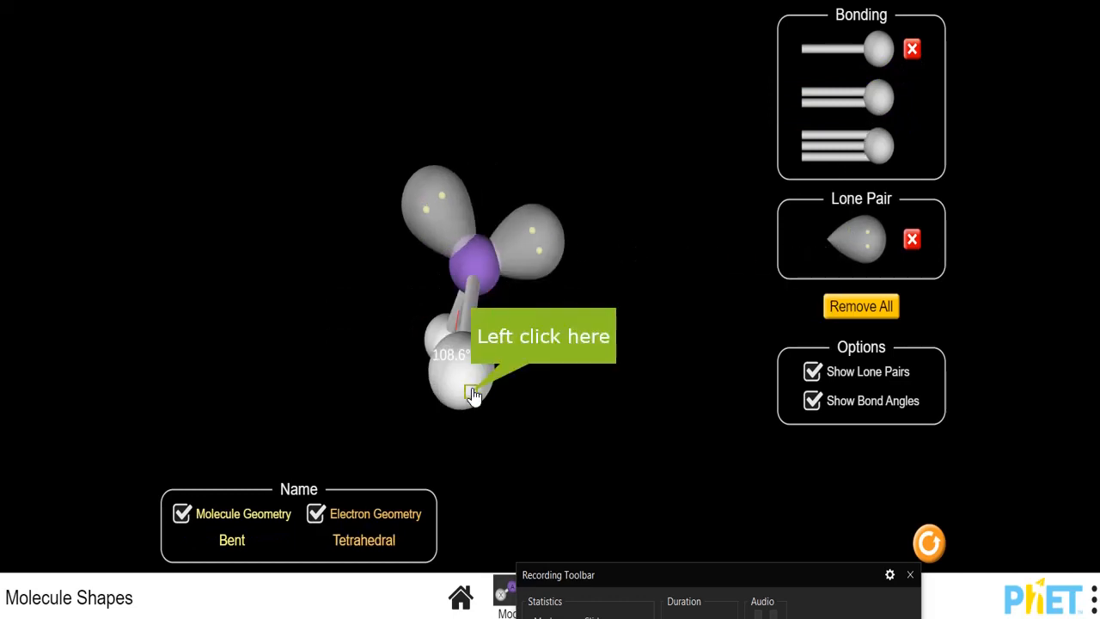
drag(473, 392, 562, 376)
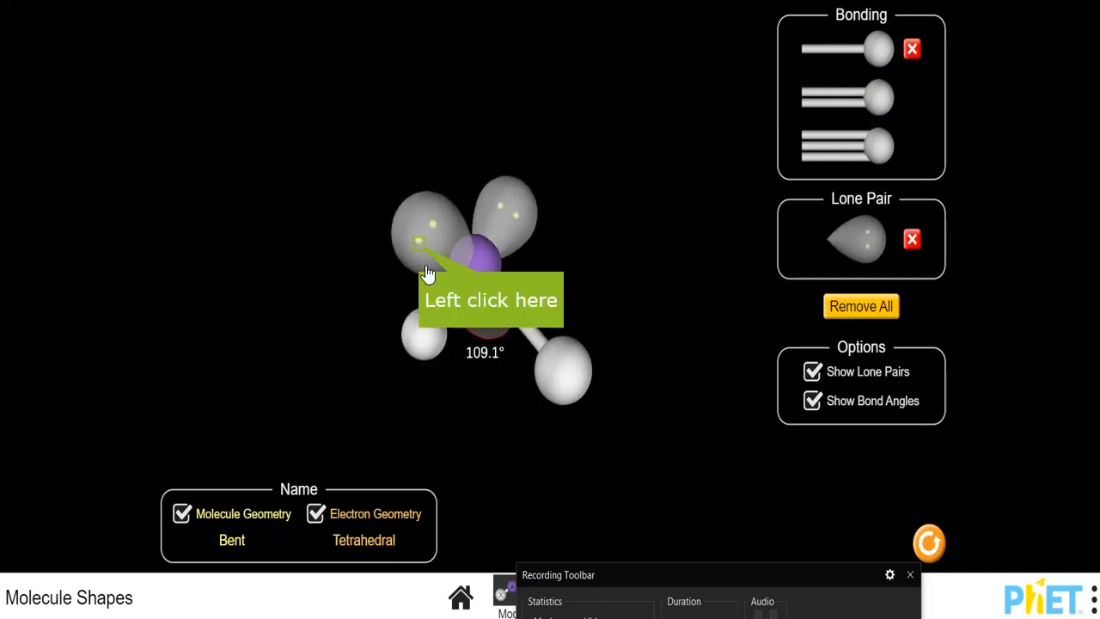
drag(420, 250, 470, 213)
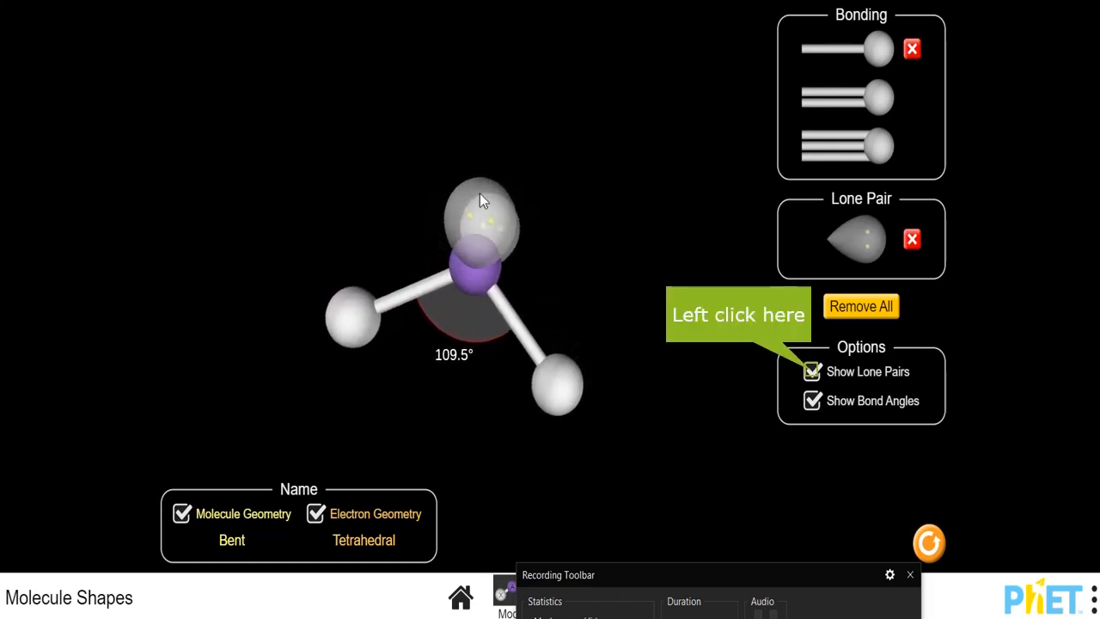
Hide both lone pairs to examine the shape formed by the two bonded atoms, and show them again
click(812, 371)
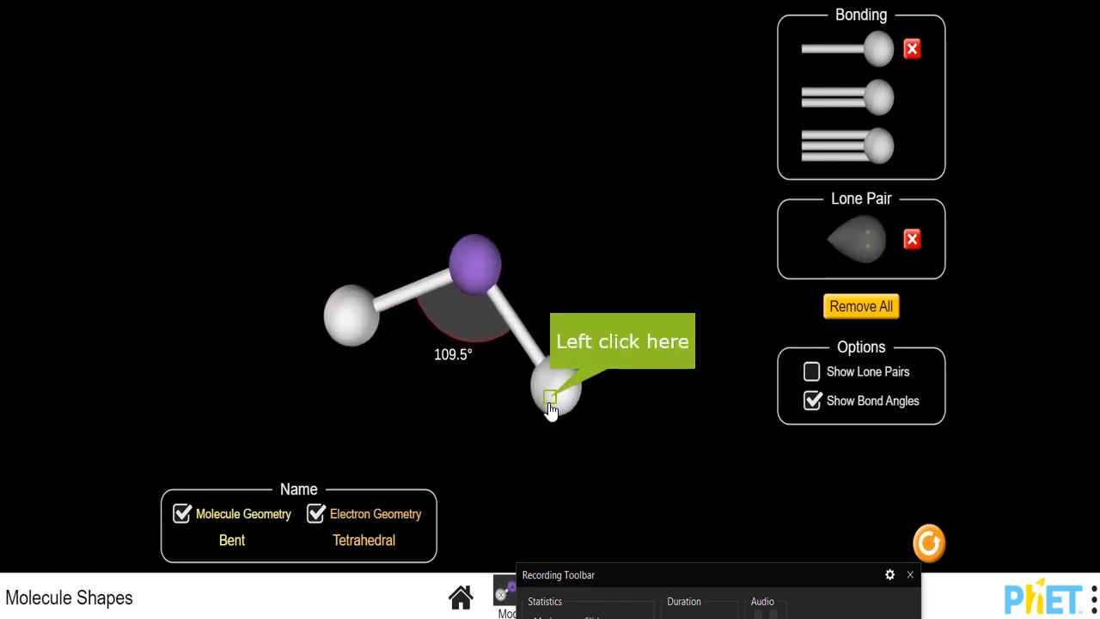
drag(550, 404, 582, 342)
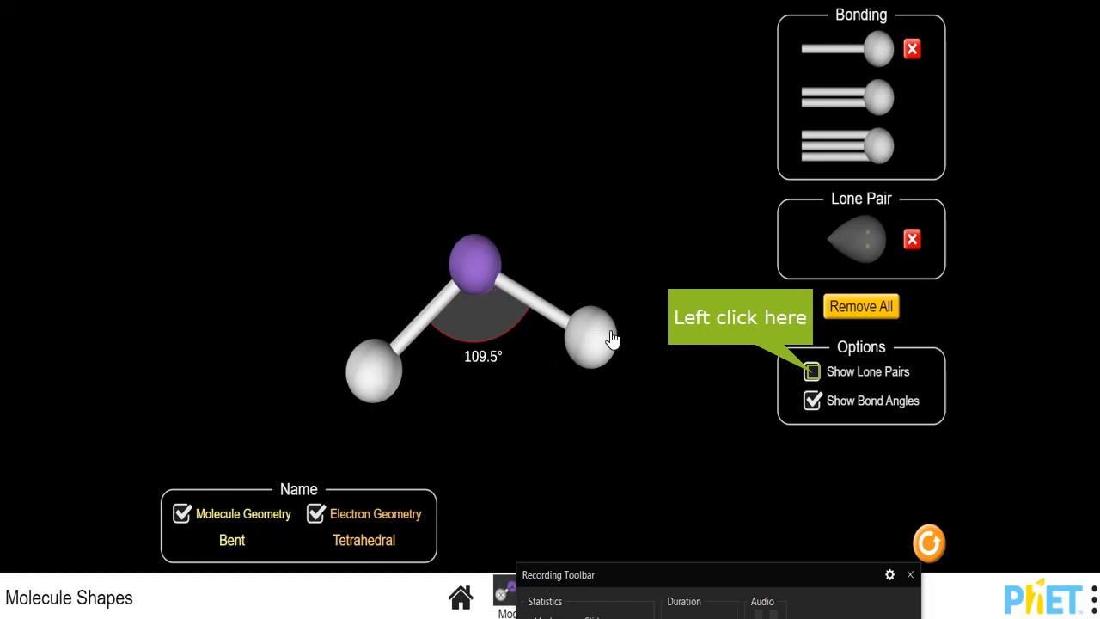
click(813, 370)
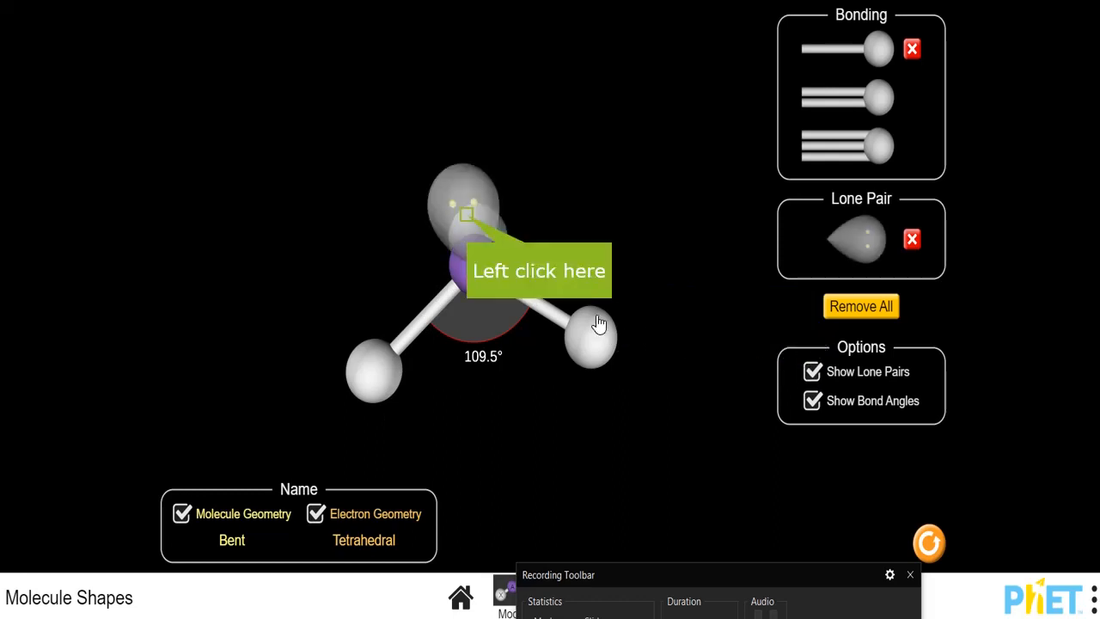
Remove one of the two lone pairs from the molecule, keeping both single-bonded atoms
drag(481, 221, 468, 223)
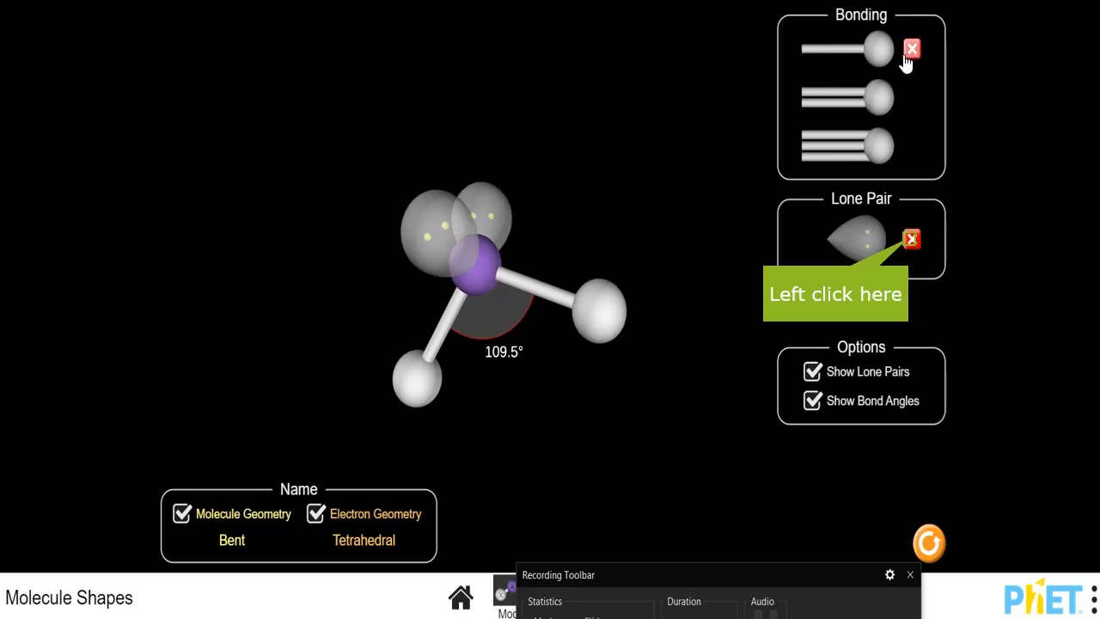
click(911, 239)
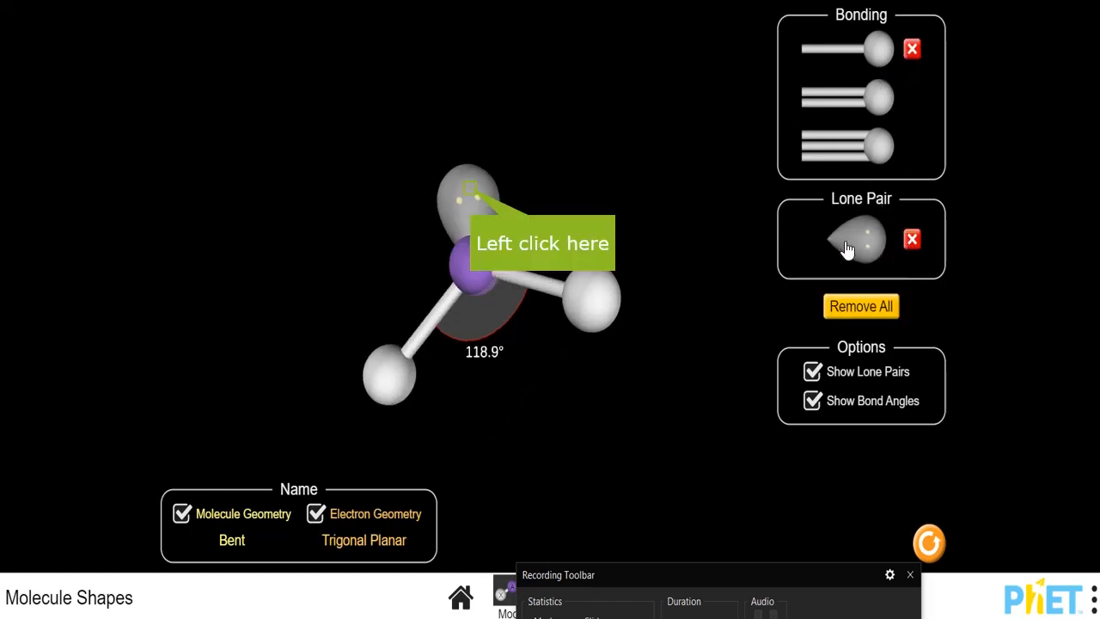
Replace the remaining lone pair with a third single-bonded atom and turn the molecule to examine its bond angles
drag(471, 196, 688, 267)
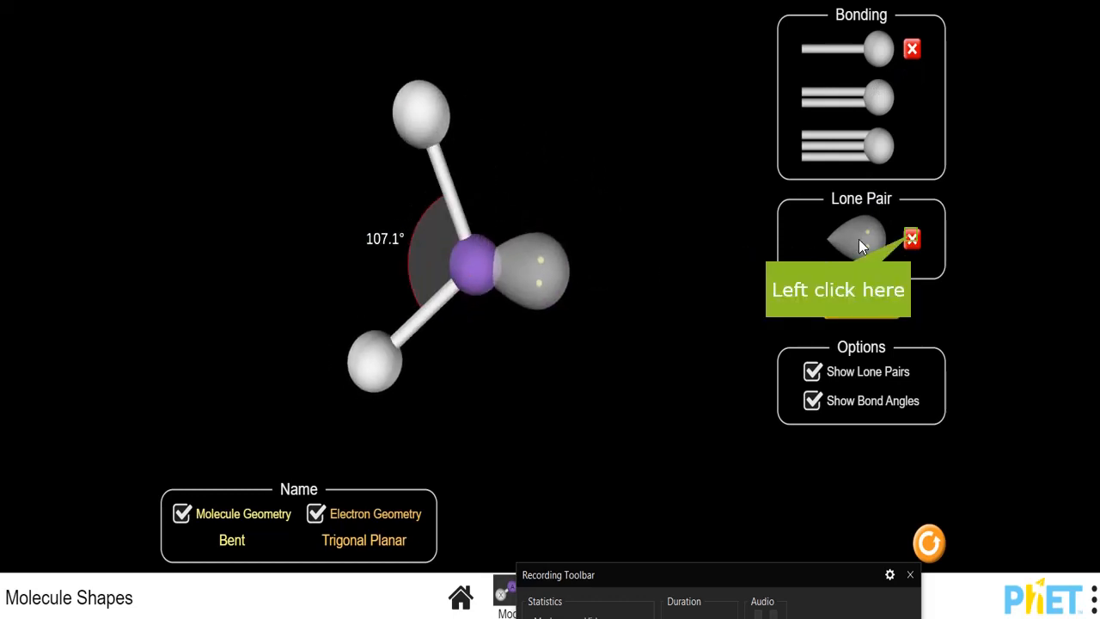
click(910, 239)
click(846, 53)
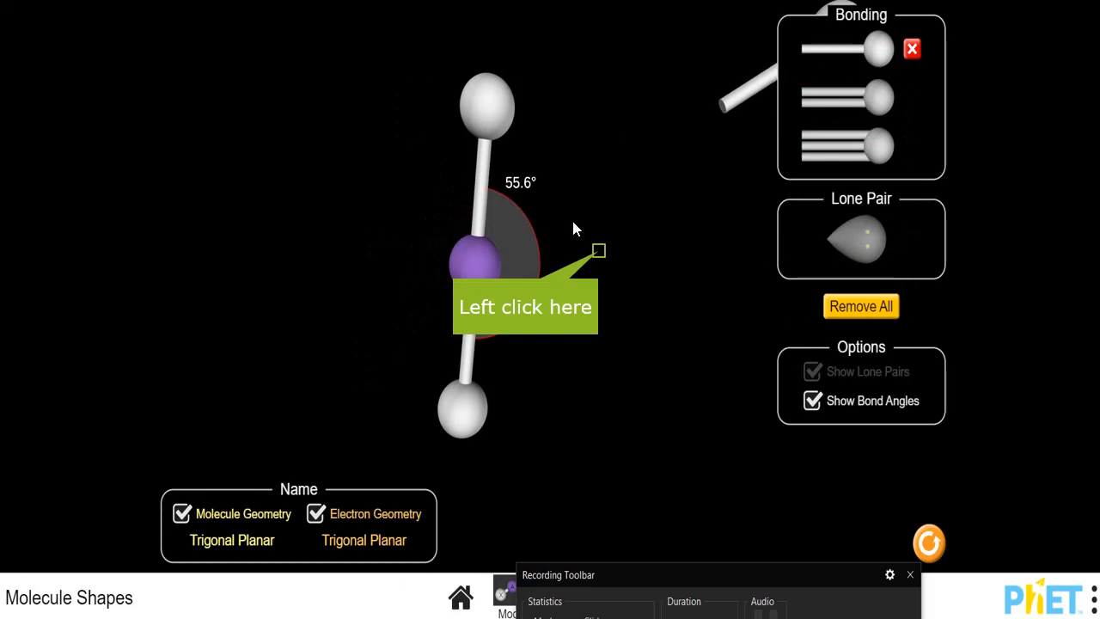
click(600, 254)
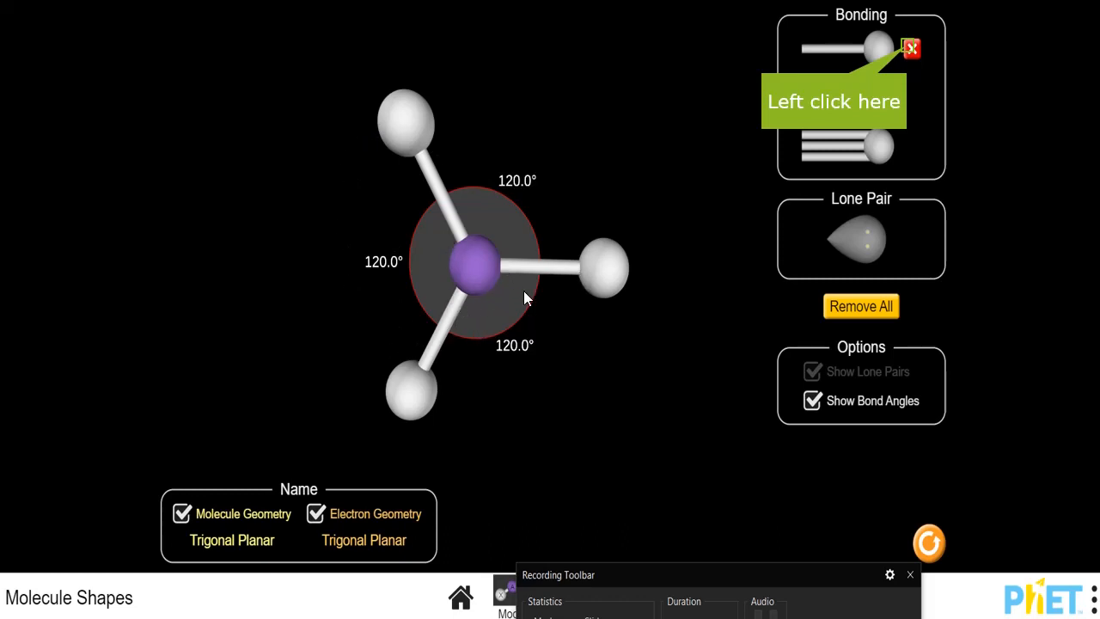
Replace one of the three single-bonded atoms with a lone pair and turn the molecule so the lone pair is above the central atom
click(911, 49)
click(863, 241)
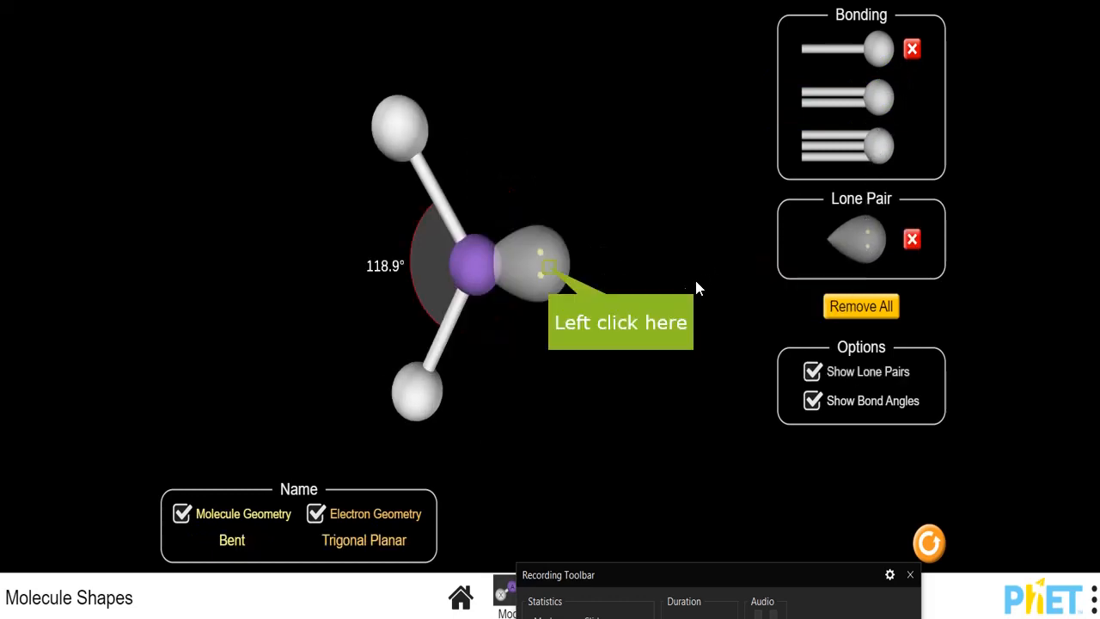
drag(550, 275, 505, 185)
Hide the lone pair to examine the angle between the two bonded atoms from the front, and show it again
click(810, 372)
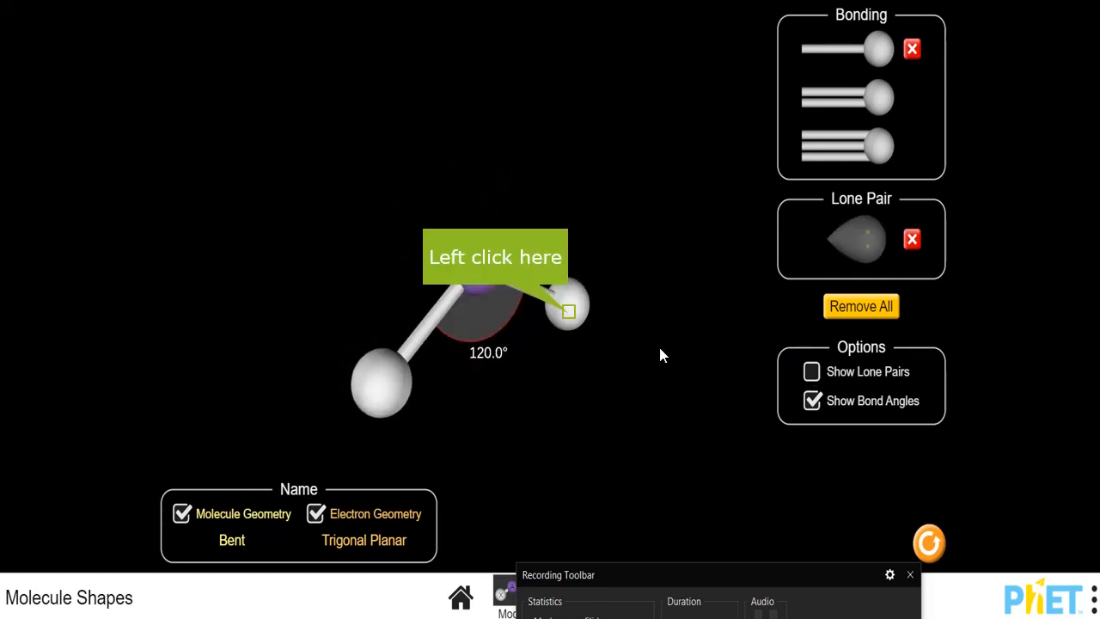
drag(569, 316, 602, 352)
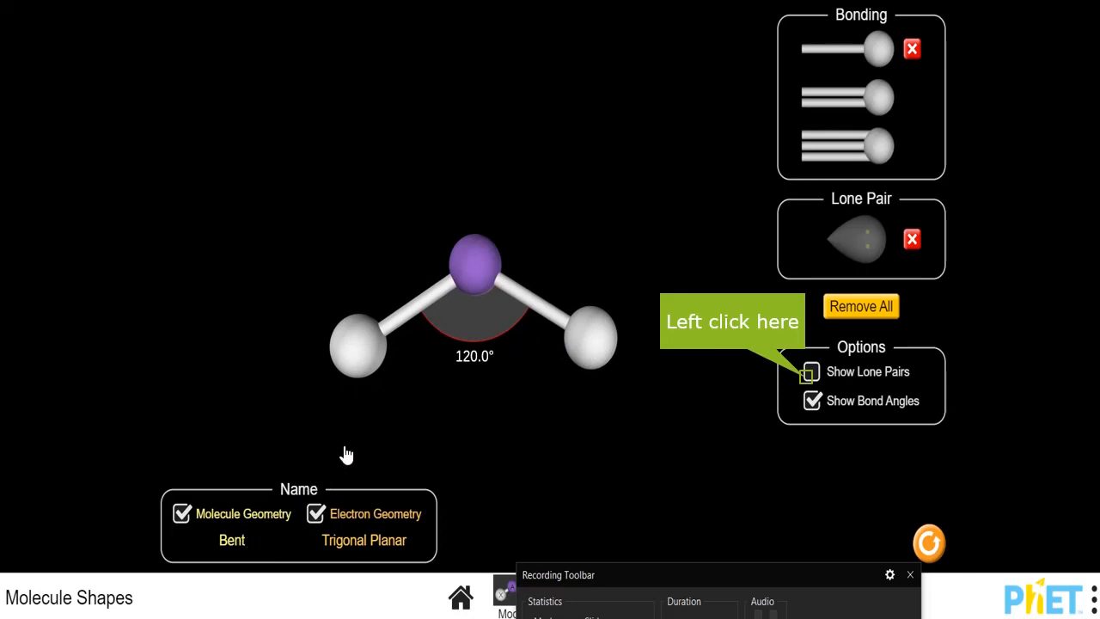
click(809, 374)
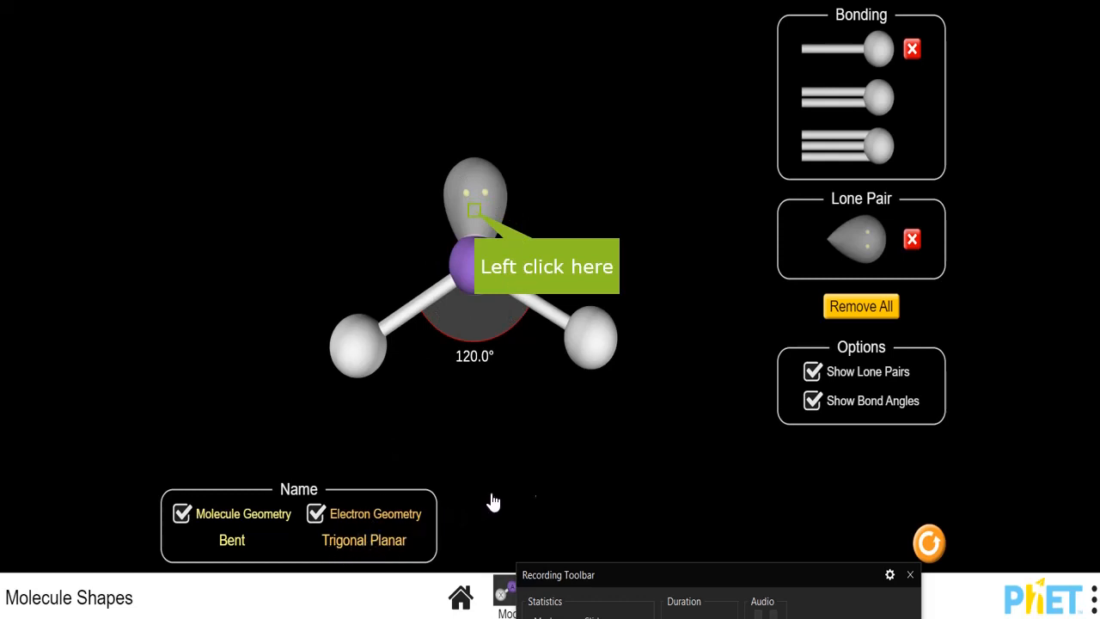
Remove one single-bonded atom and the lone pair, and turn the remaining bonded atom to the opposite side of the central atom
drag(473, 221, 478, 218)
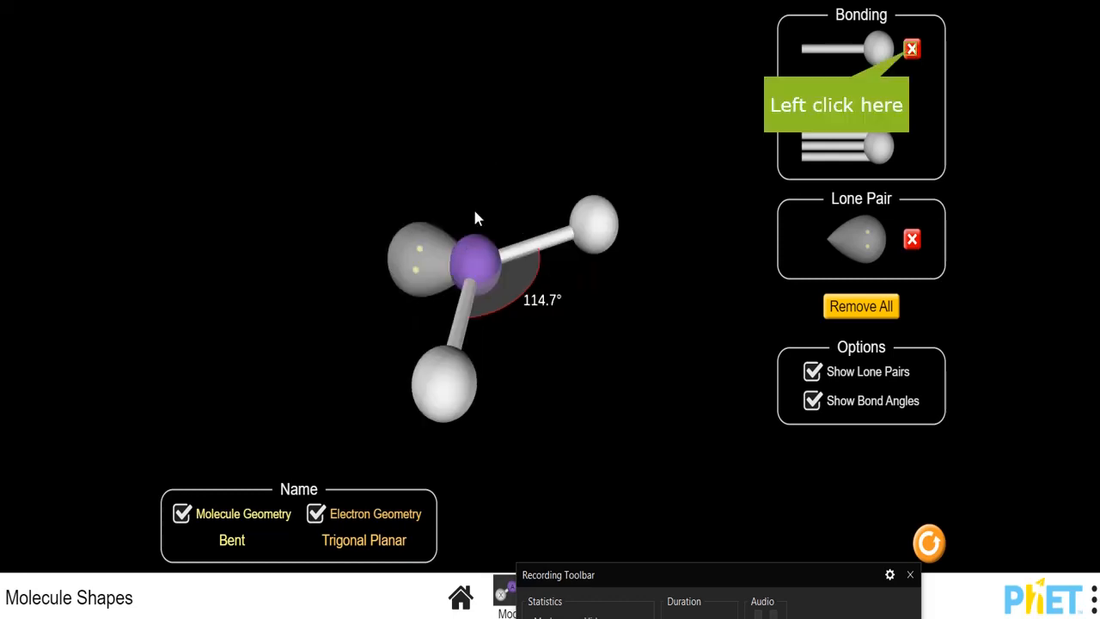
click(912, 51)
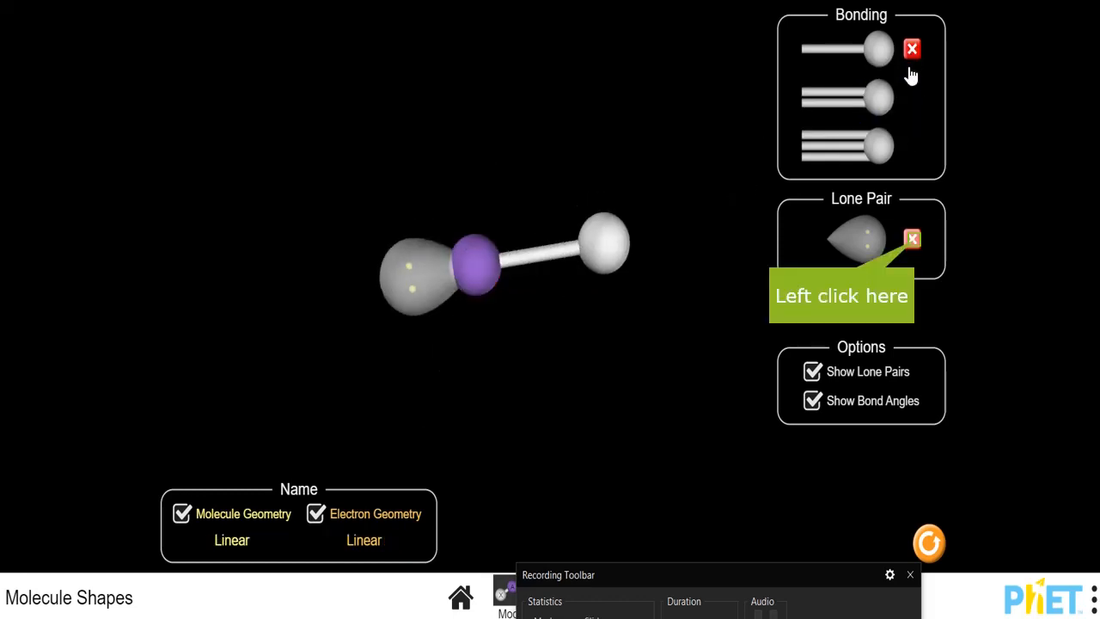
click(912, 239)
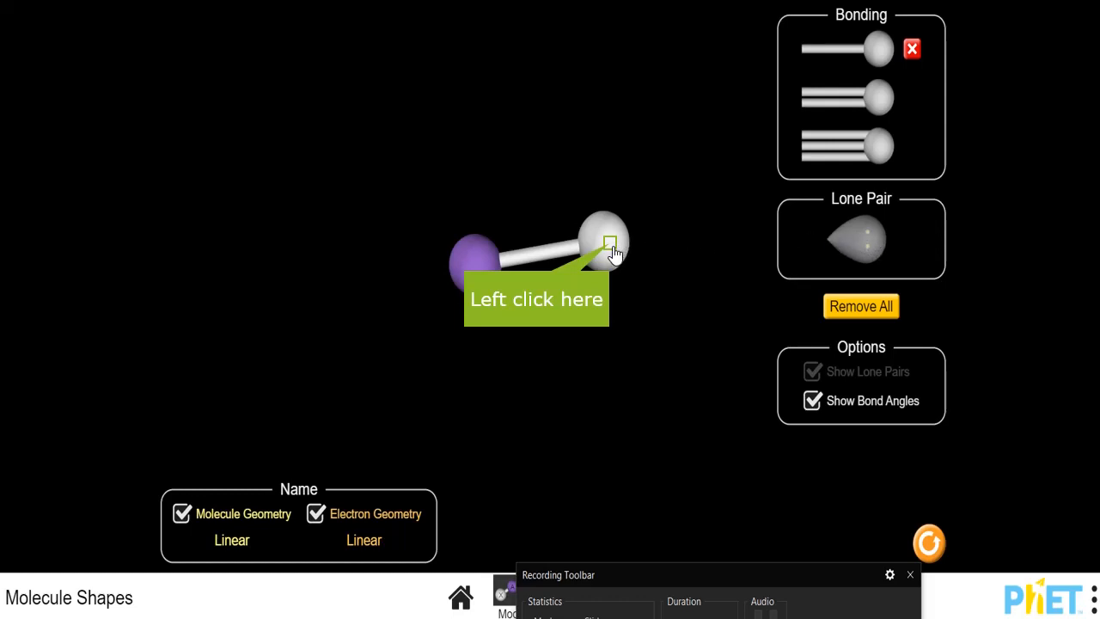
drag(610, 250, 324, 279)
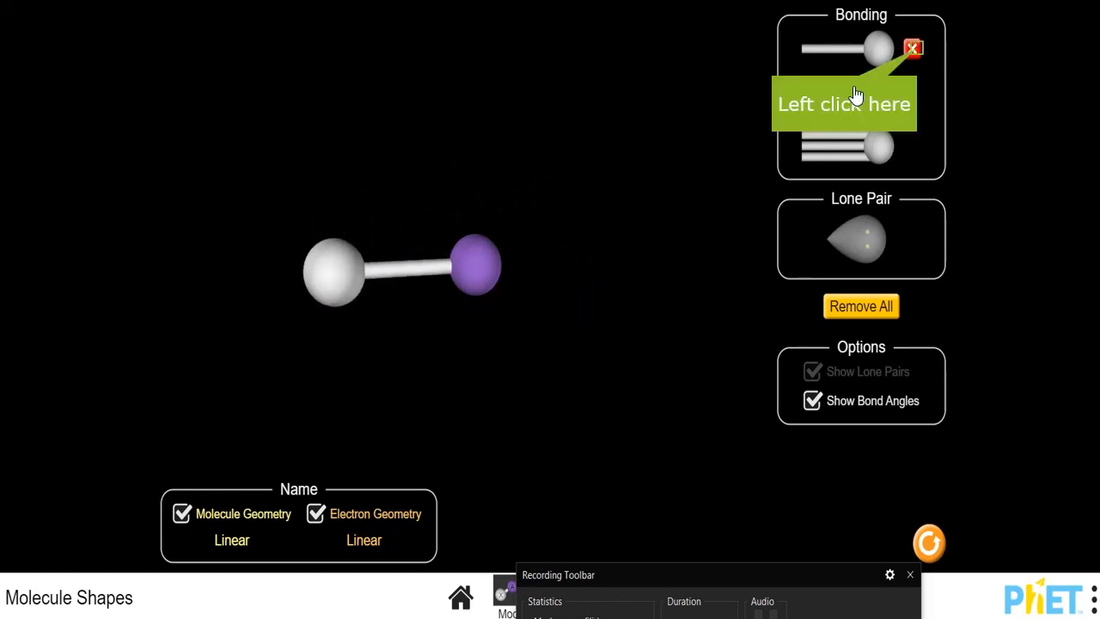
Replace the last single-bonded atom with a triple-bonded atom, and remove that atom from the central atom again
click(877, 103)
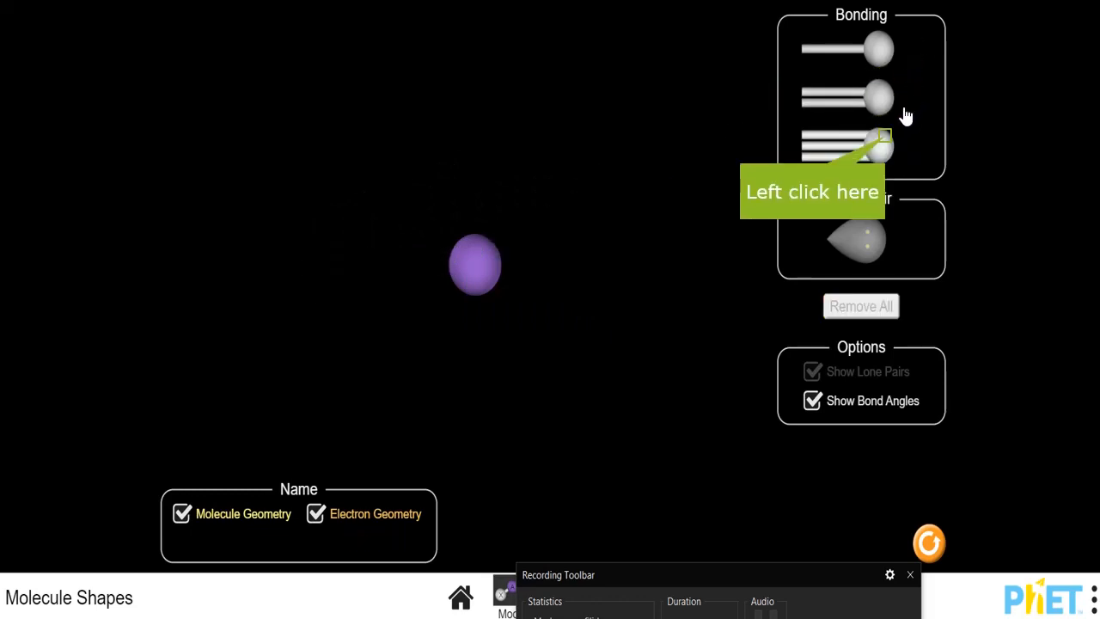
click(885, 142)
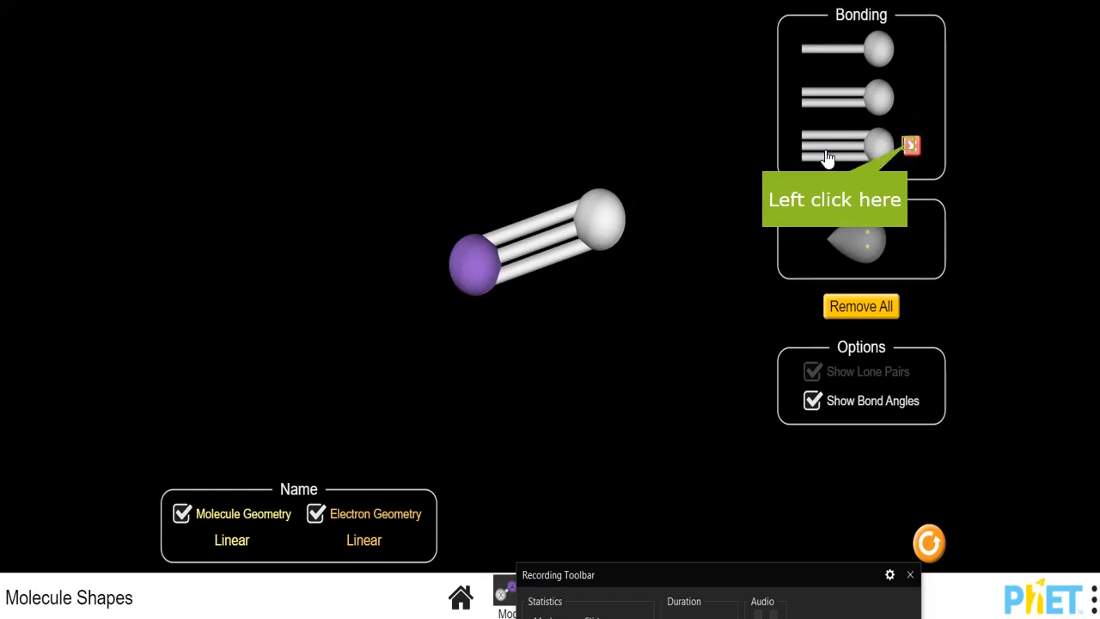
click(911, 145)
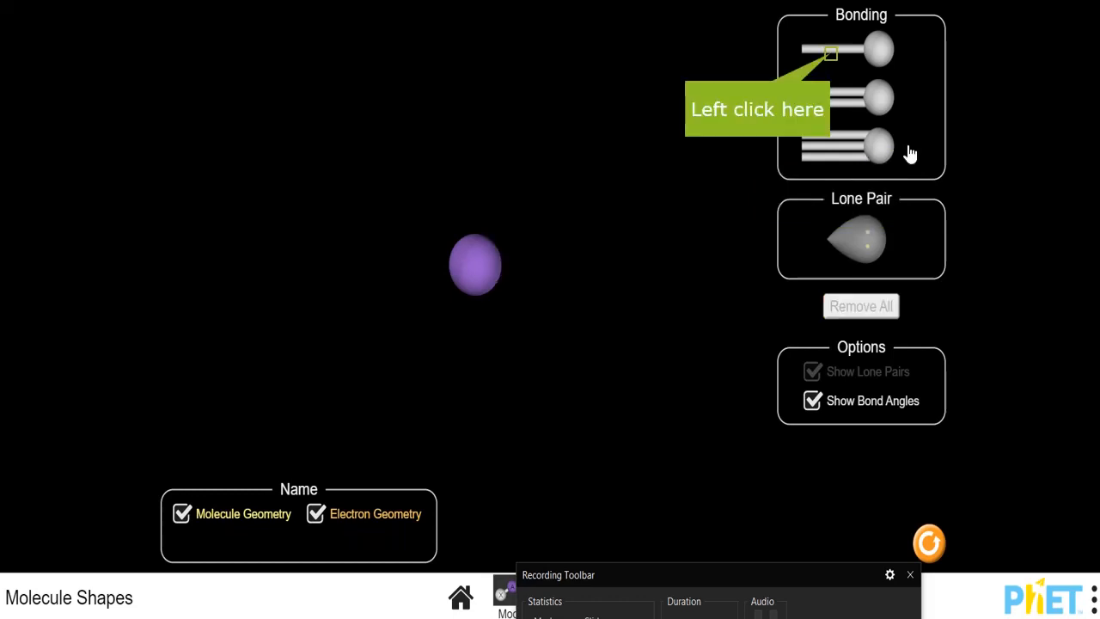